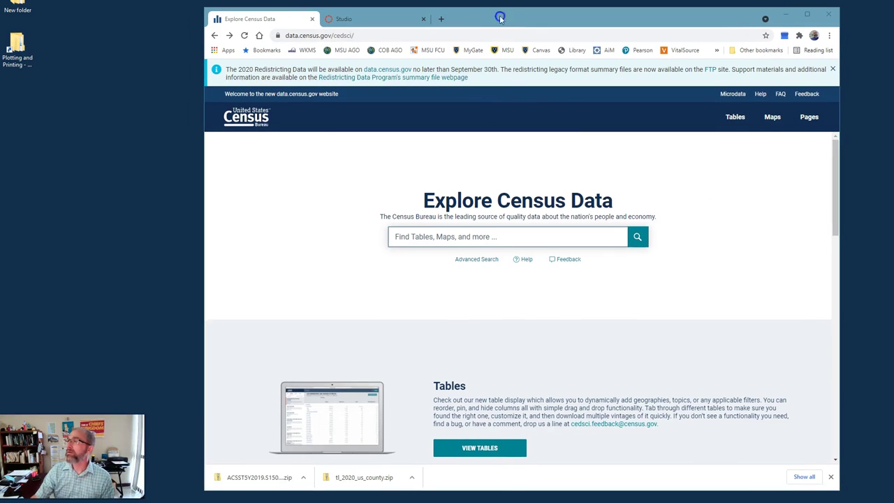
left_click_drag(514, 28, 466, 26)
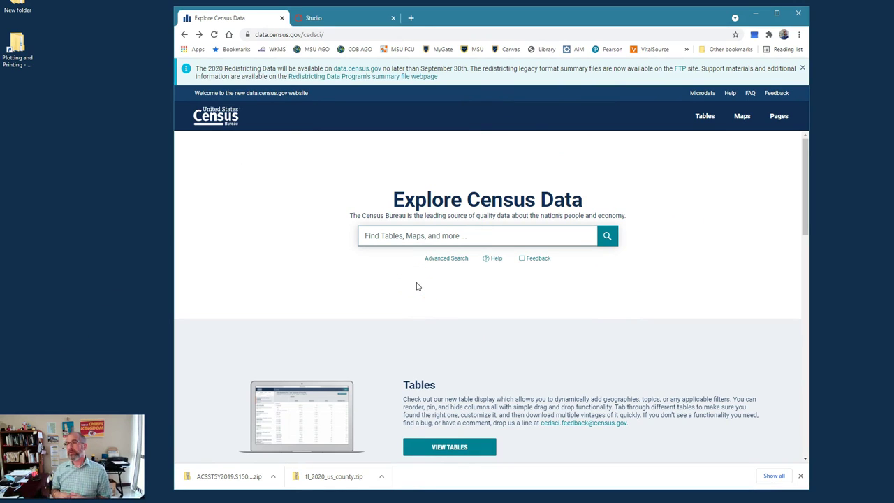
left_click(431, 237)
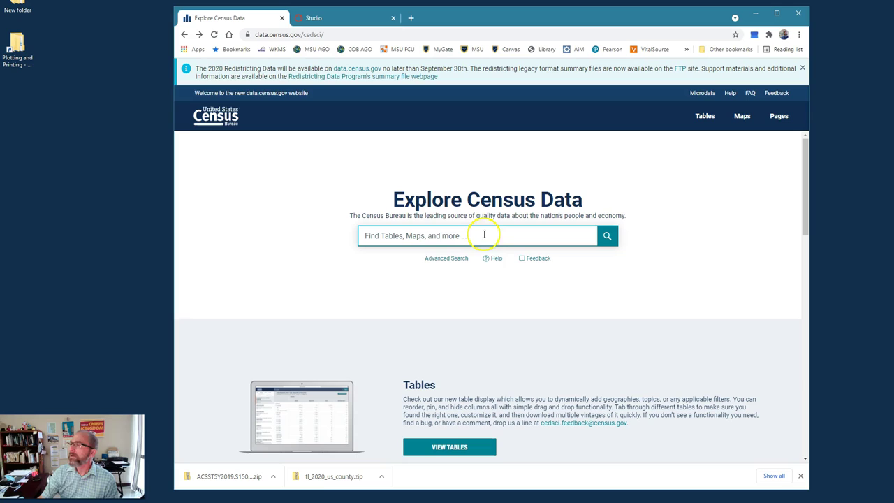
left_click(552, 206)
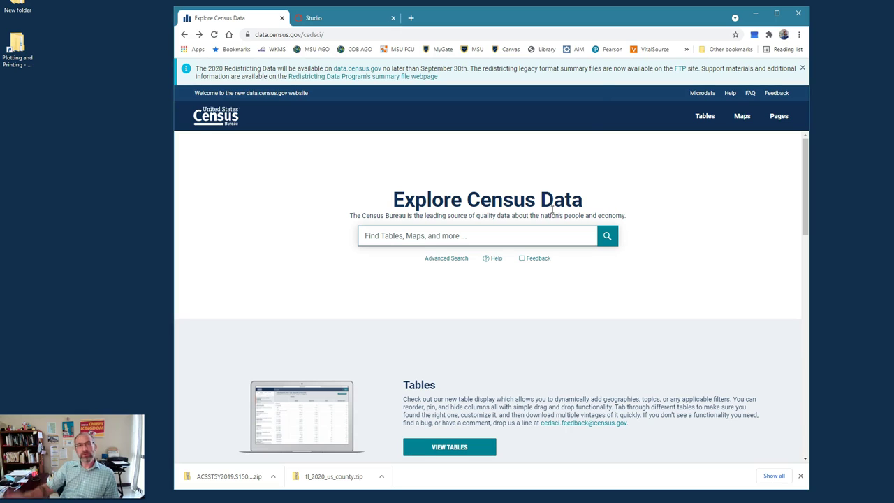
- In a new Chrome tab, search Google for 'kentucky state data center'
left_click(411, 18)
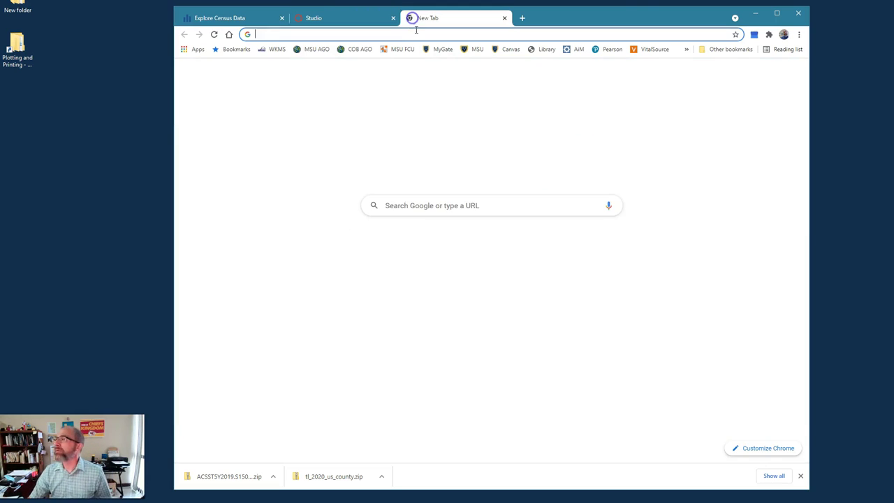
left_click(439, 206)
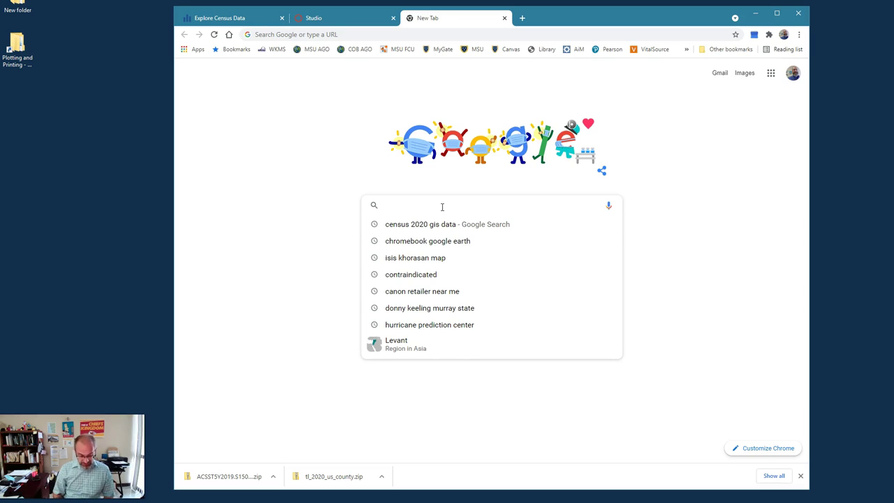
type("kent")
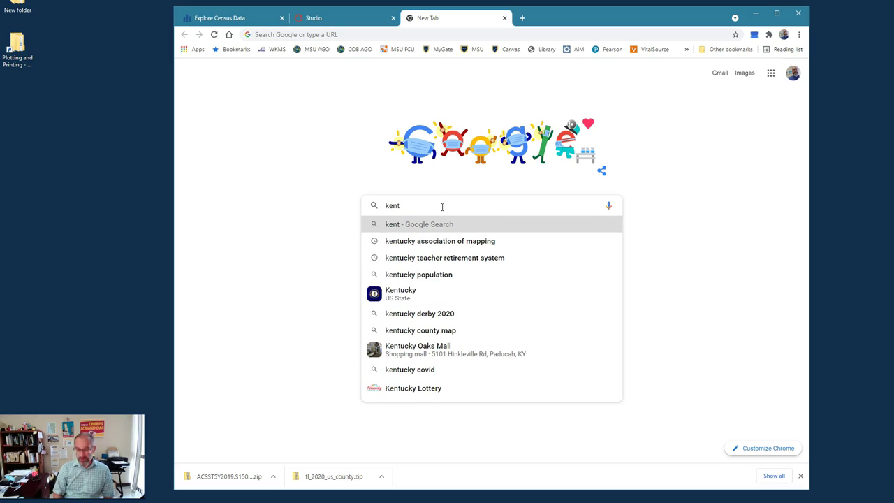
type("ucky state")
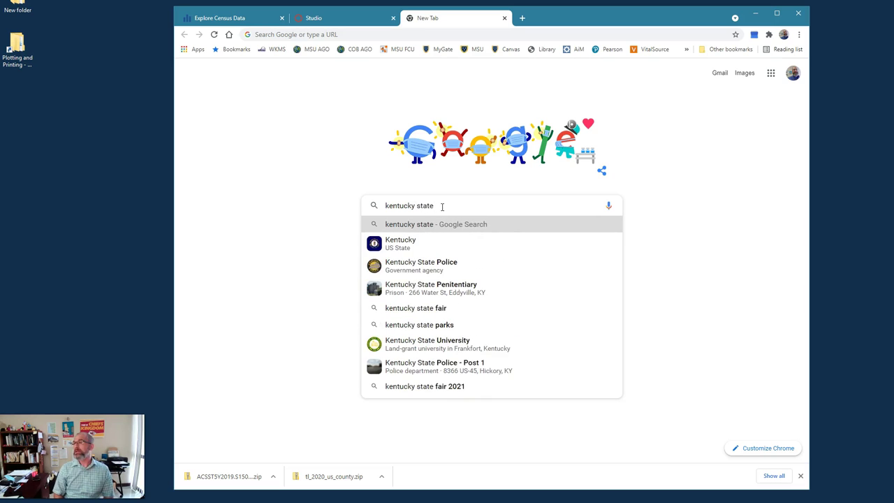
type(" data center")
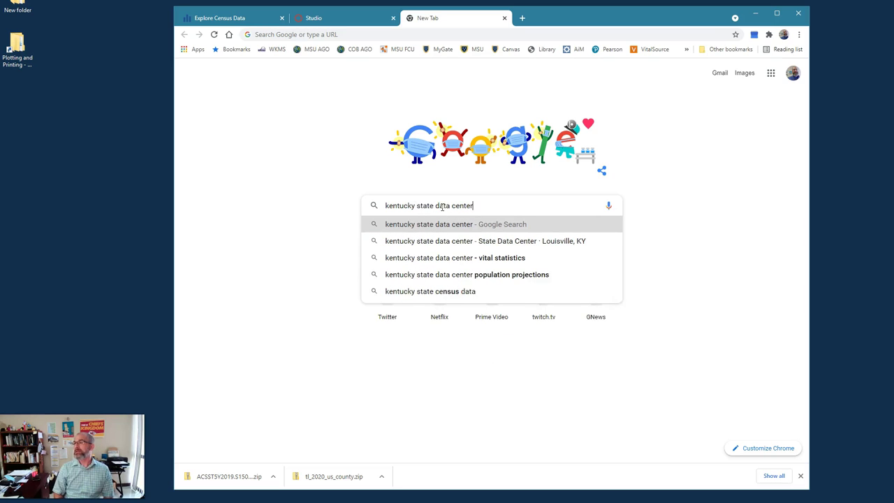
key("Return")
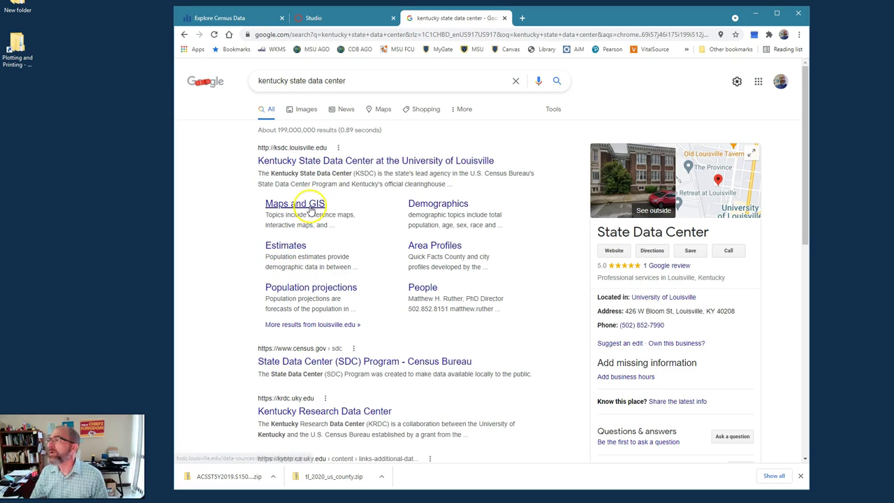
- Open the Demographics sitelink and expand the Decennial Census and Population Estimates sections
left_click(423, 203)
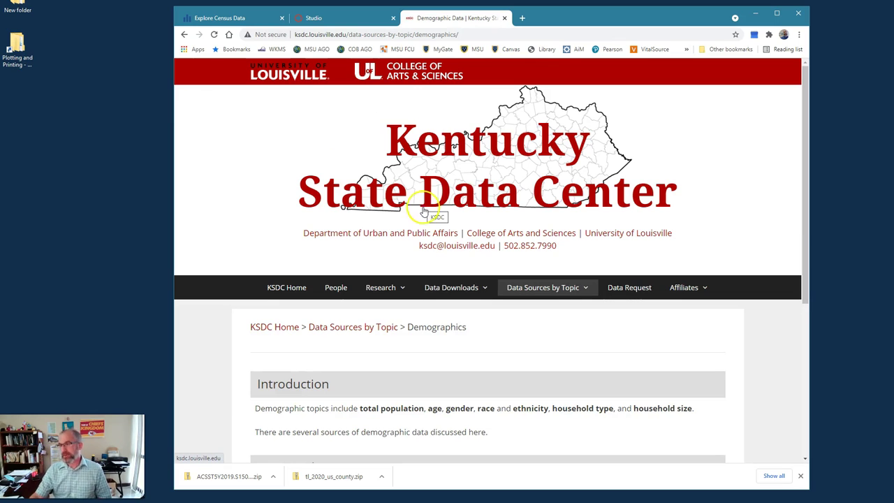
scroll(423, 210, "down", 3)
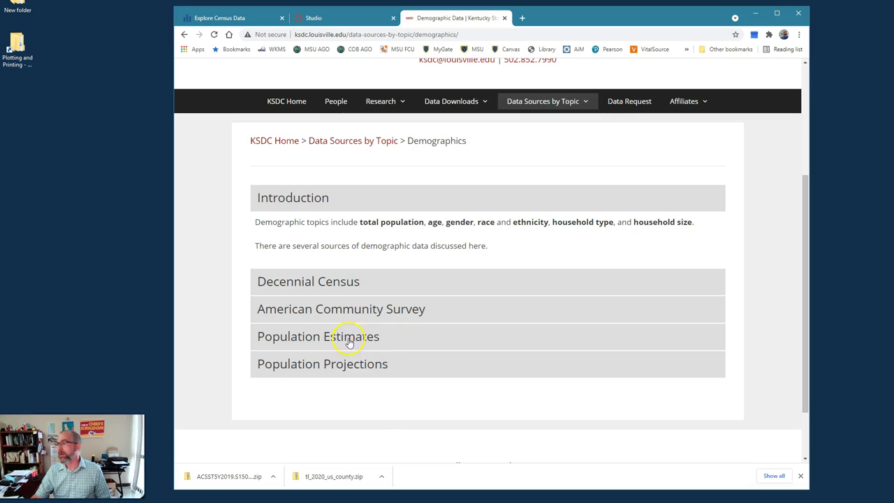
left_click(333, 284)
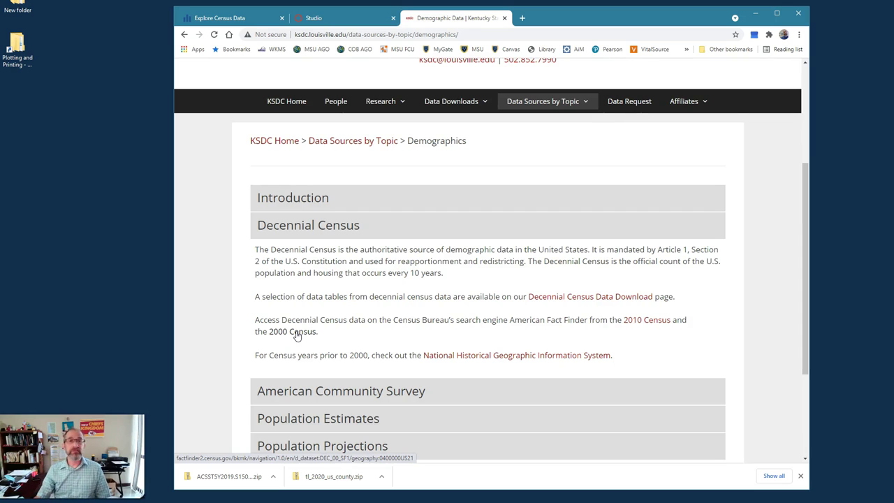
scroll(358, 324, "down", 1)
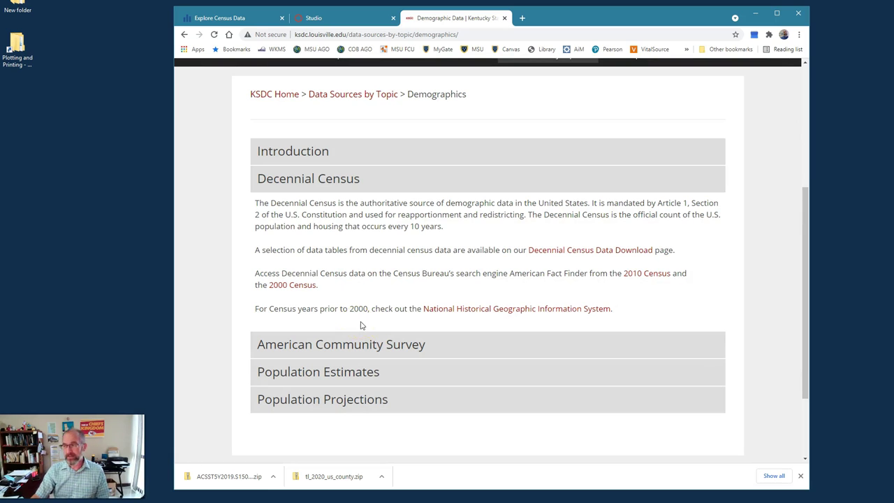
left_click(360, 371)
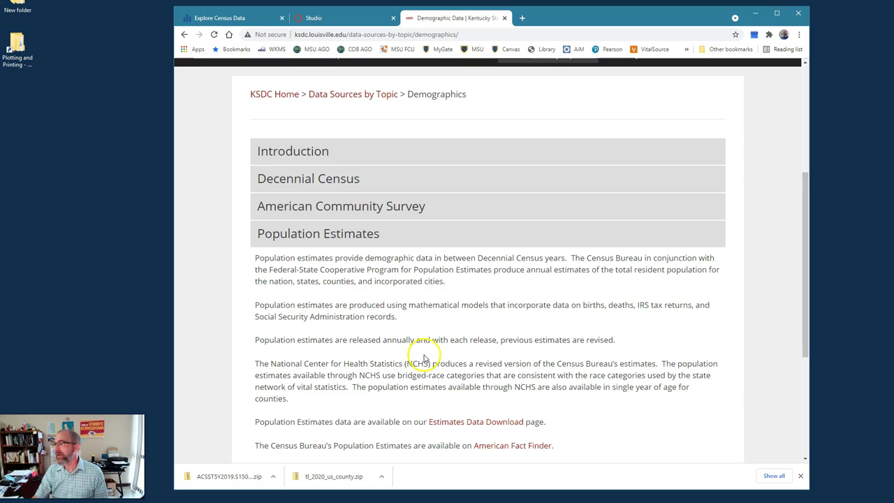
scroll(393, 258, "down", 2)
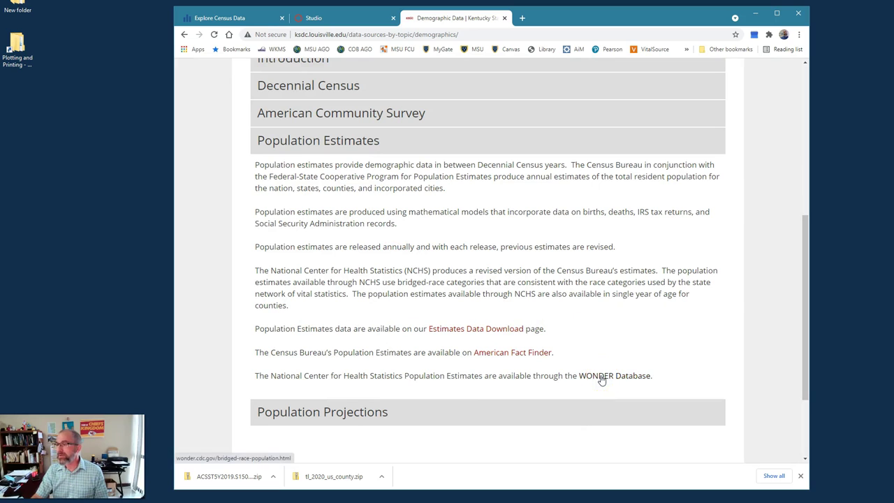
scroll(479, 330, "down", 2)
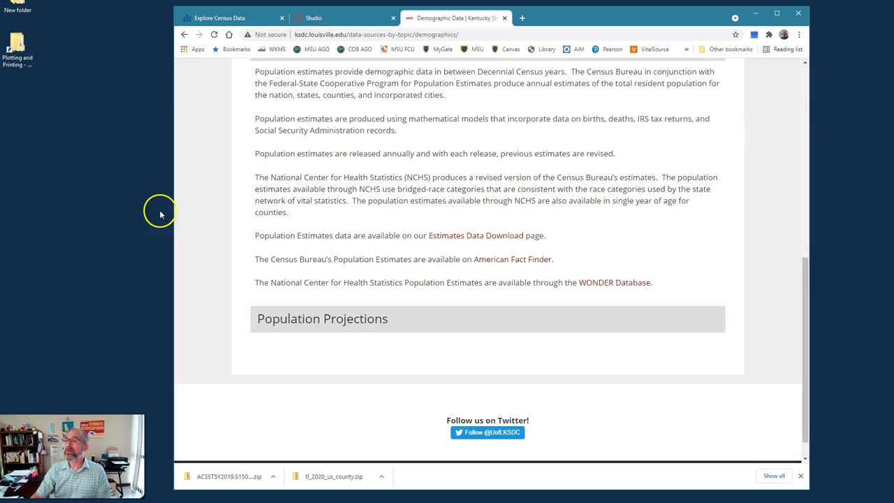
scroll(230, 238, "up", 5)
scroll(240, 104, "up", 4)
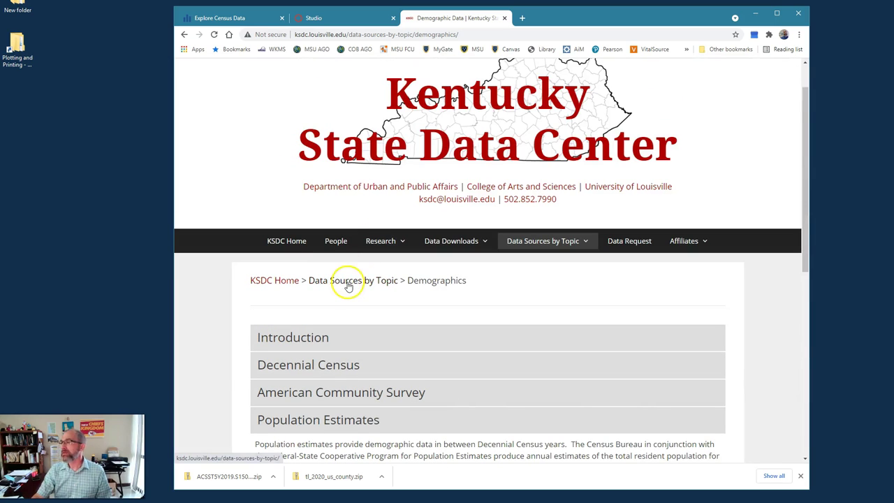
- Browse the Data Downloads and Research pages, then return to the Explore Census Data tab
left_click(450, 240)
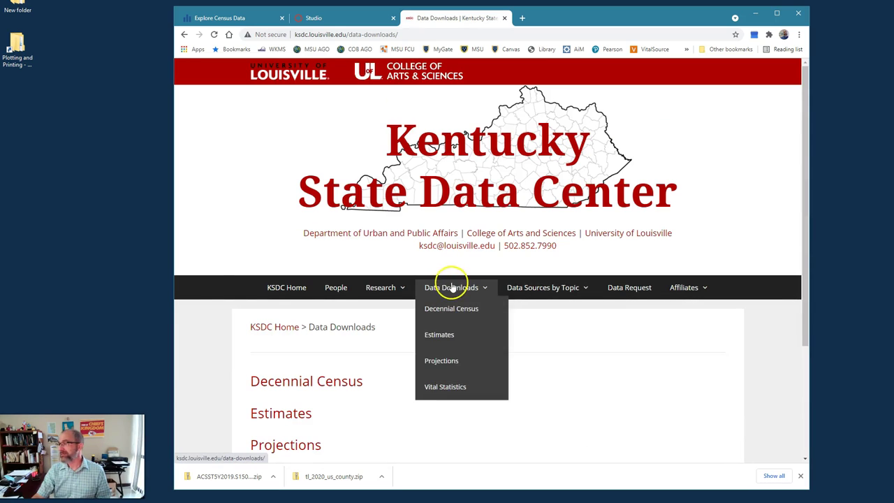
scroll(552, 349, "down", 2)
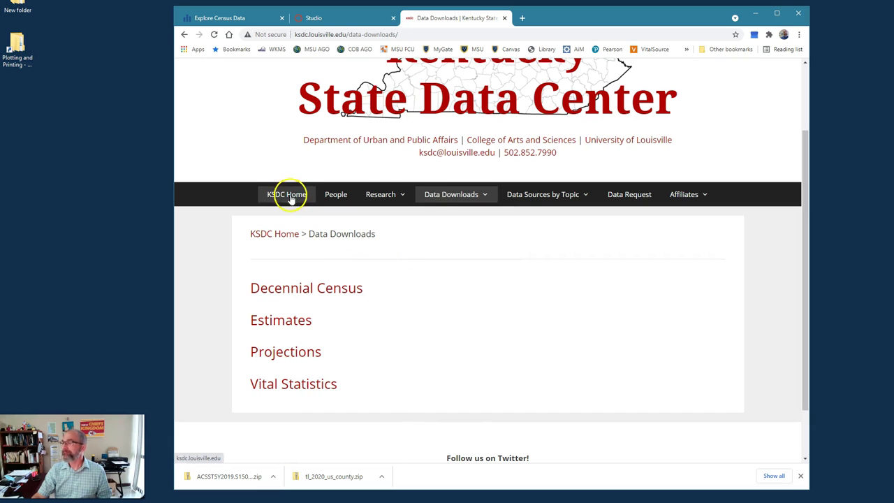
left_click(391, 199)
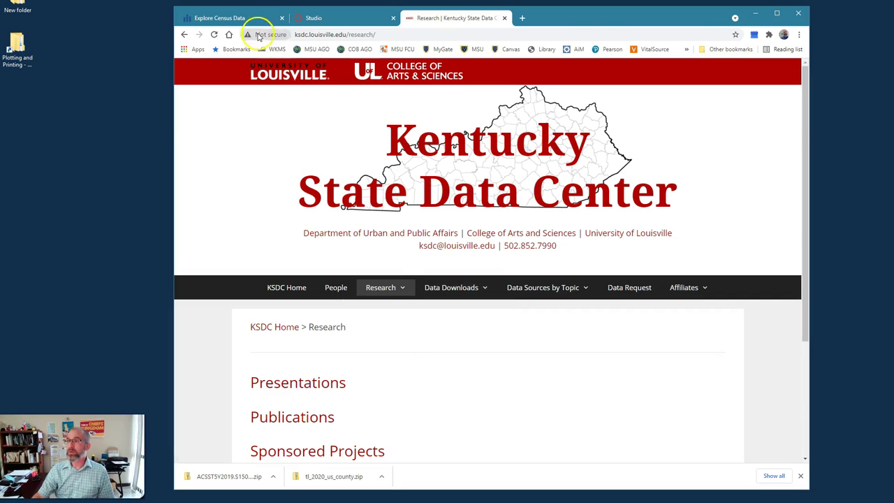
left_click(230, 18)
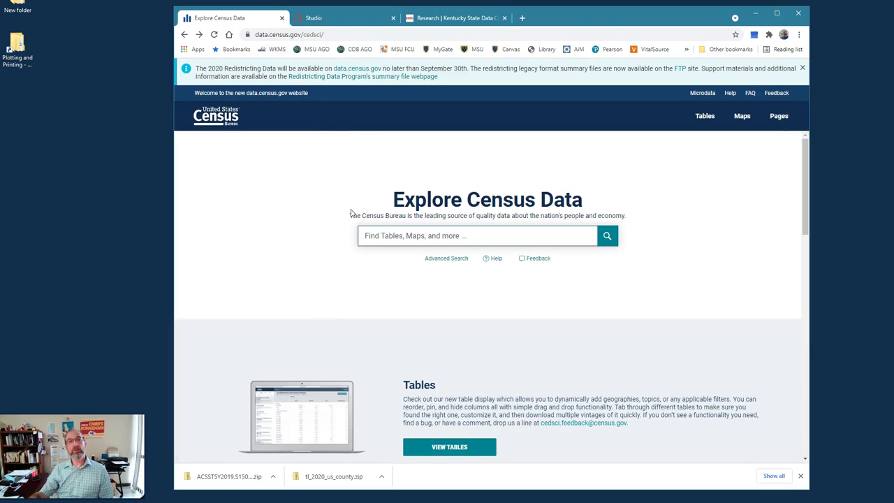
left_click(370, 235)
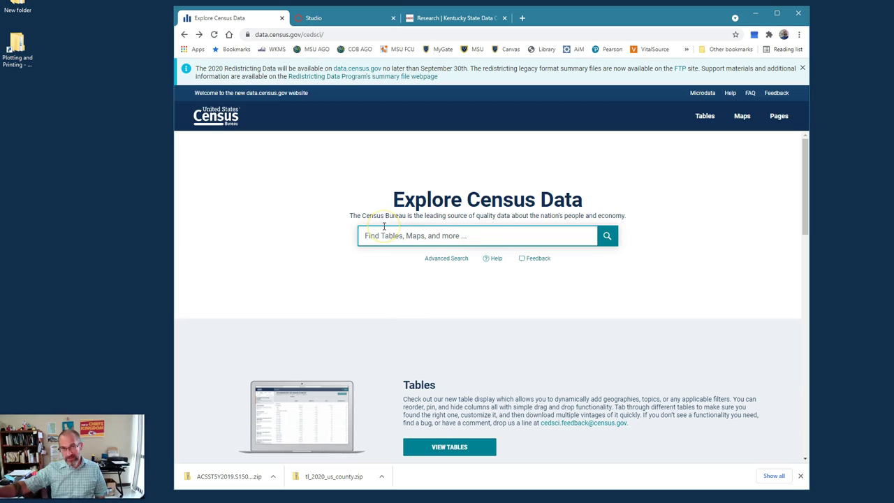
- Open the Advanced Search link beneath the data.census.gov search box
left_click(435, 261)
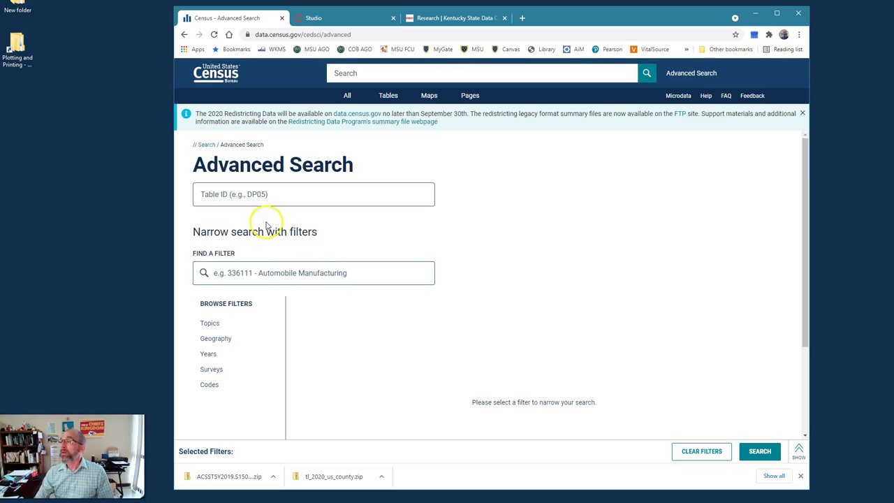
scroll(250, 289, "down", 2)
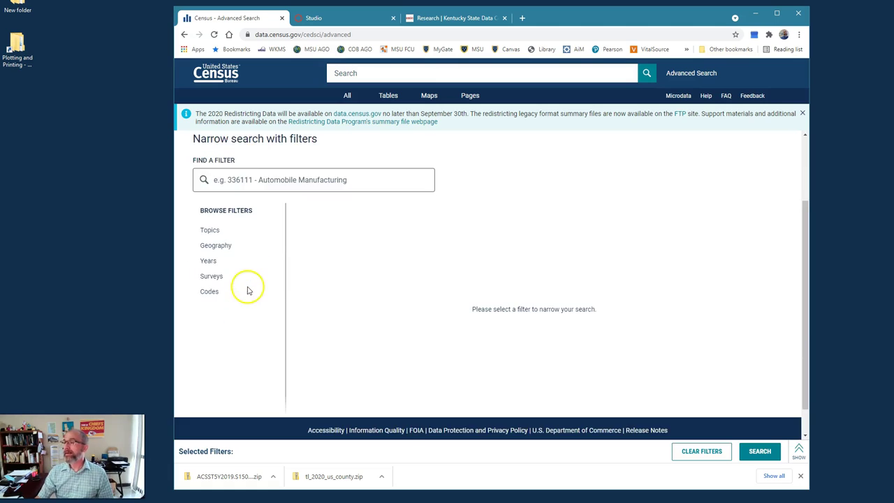
scroll(272, 286, "up", 2)
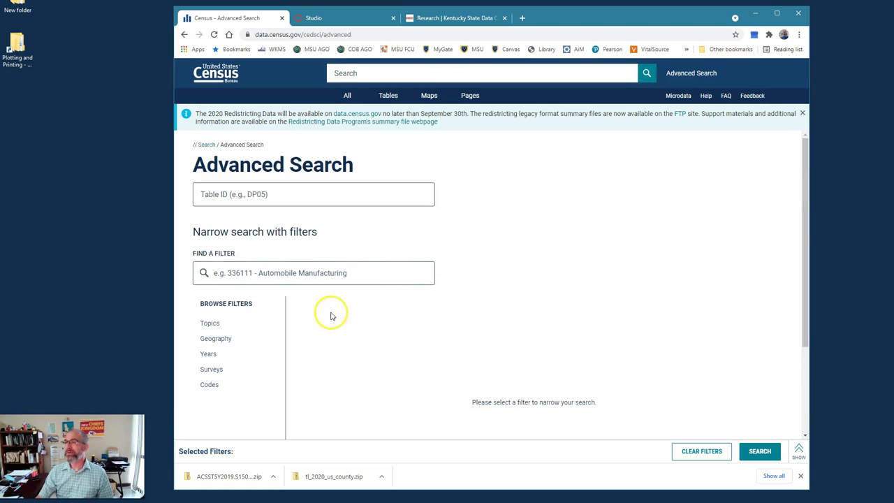
scroll(277, 318, "down", 1)
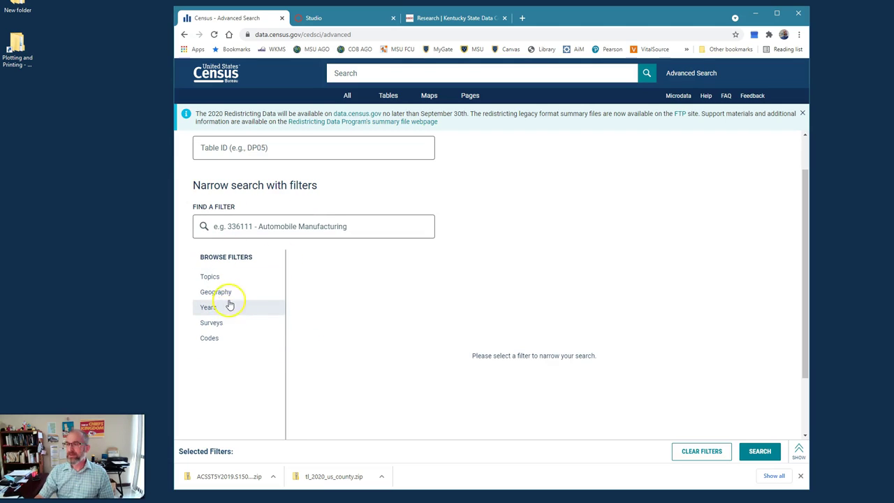
- Add a county geography filter covering all counties in the United States
left_click(224, 293)
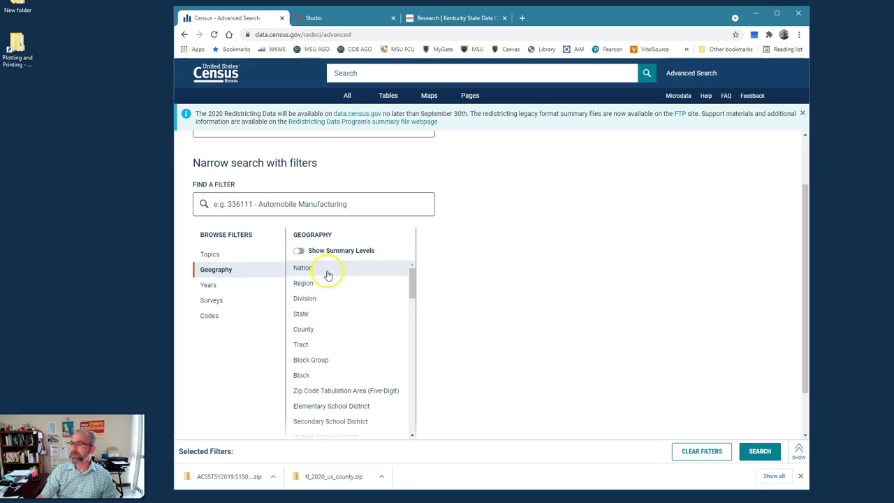
left_click(316, 331)
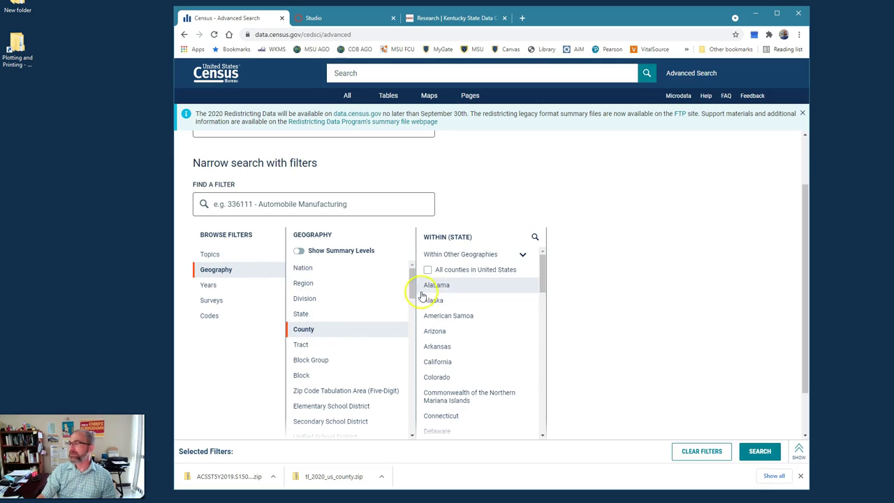
left_click(453, 273)
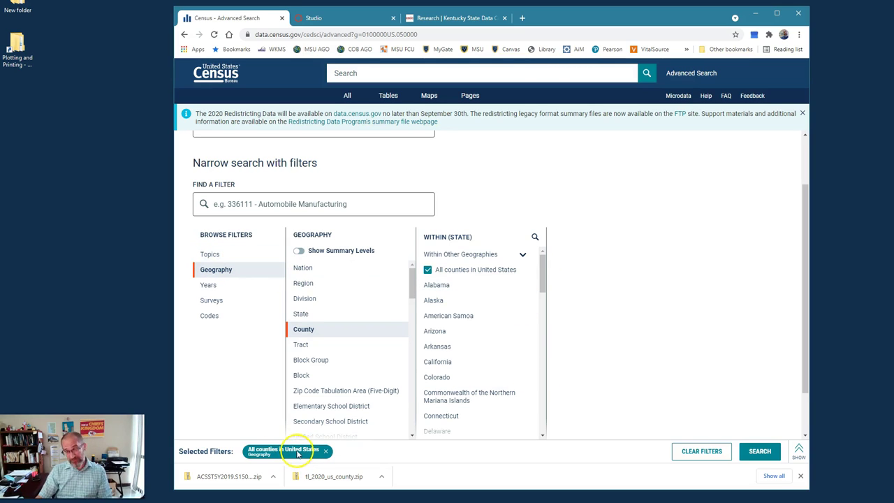
- Filter by the Educational Attainment topic under Education and run the search
left_click(224, 258)
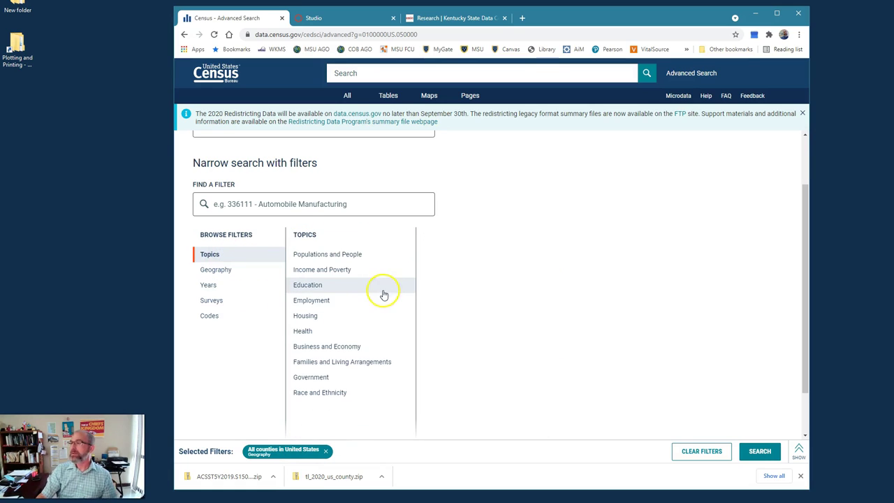
left_click(315, 286)
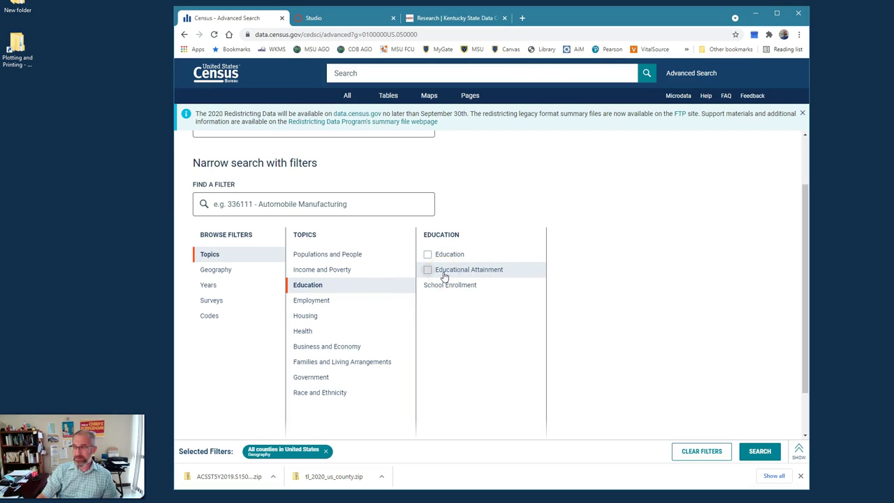
left_click(444, 274)
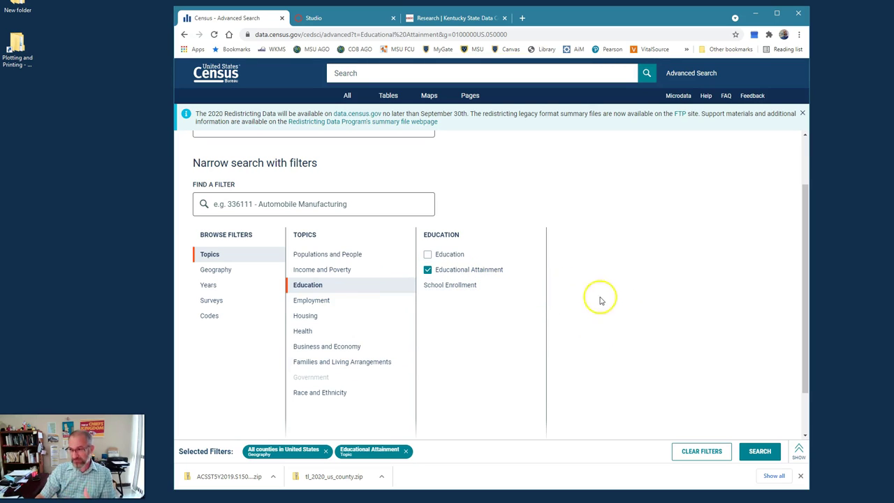
left_click(759, 451)
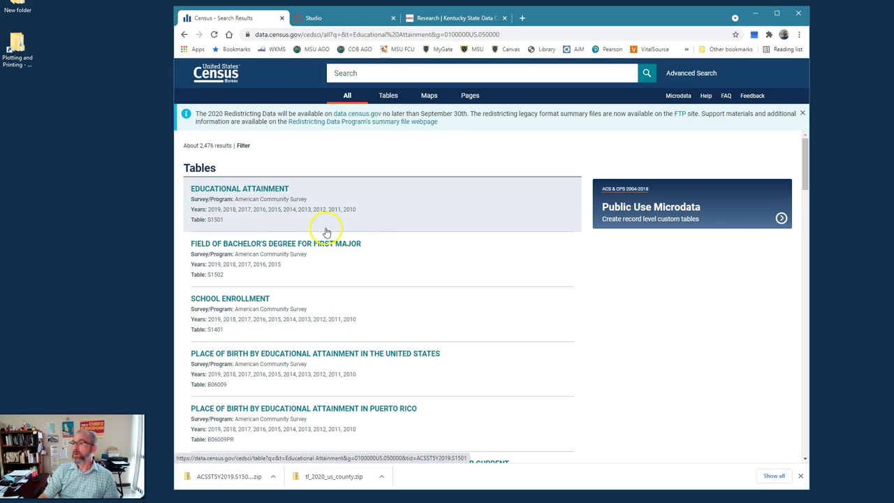
scroll(326, 231, "down", 2)
scroll(327, 231, "up", 1)
scroll(329, 233, "down", 4)
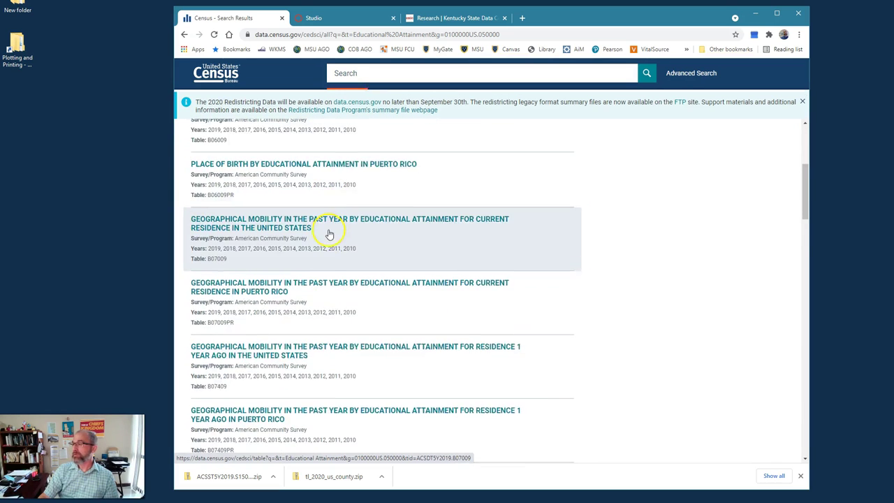
scroll(329, 232, "down", 3)
scroll(328, 233, "down", 3)
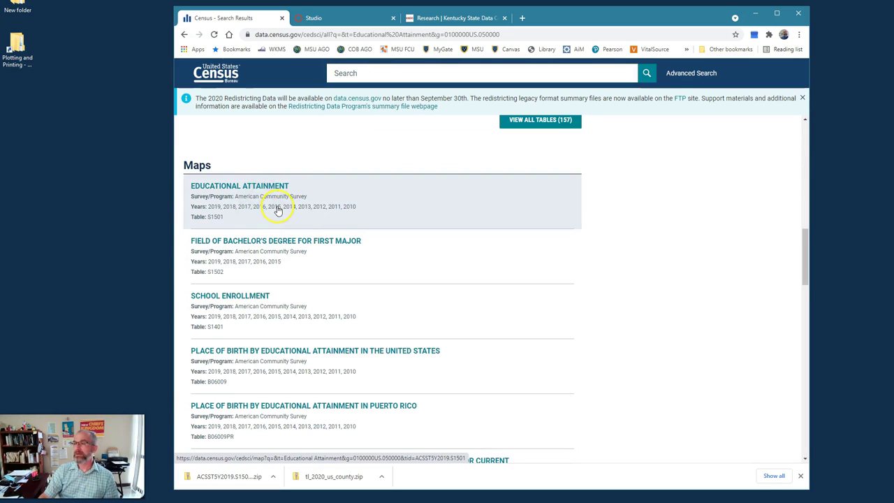
scroll(278, 210, "up", 3)
scroll(278, 209, "up", 3)
scroll(278, 209, "up", 3)
scroll(265, 202, "up", 2)
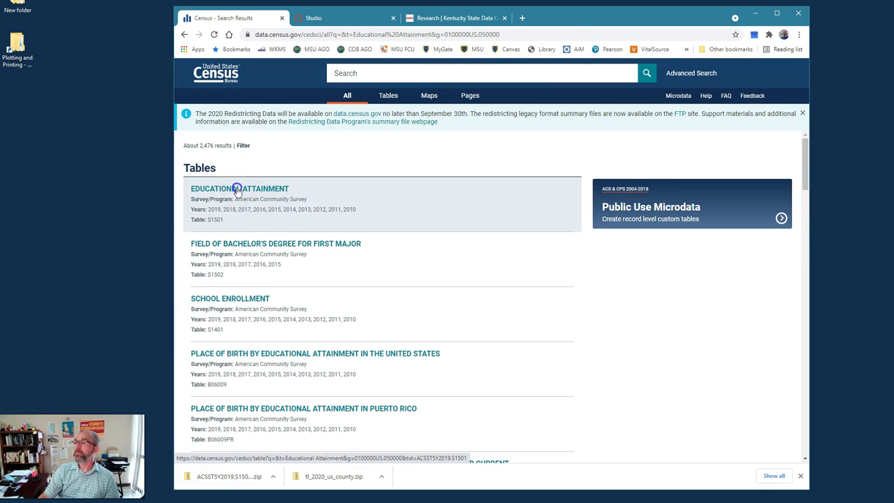
- Open the EDUCATIONAL ATTAINMENT (S1501) link under Tables in the results
left_click(237, 188)
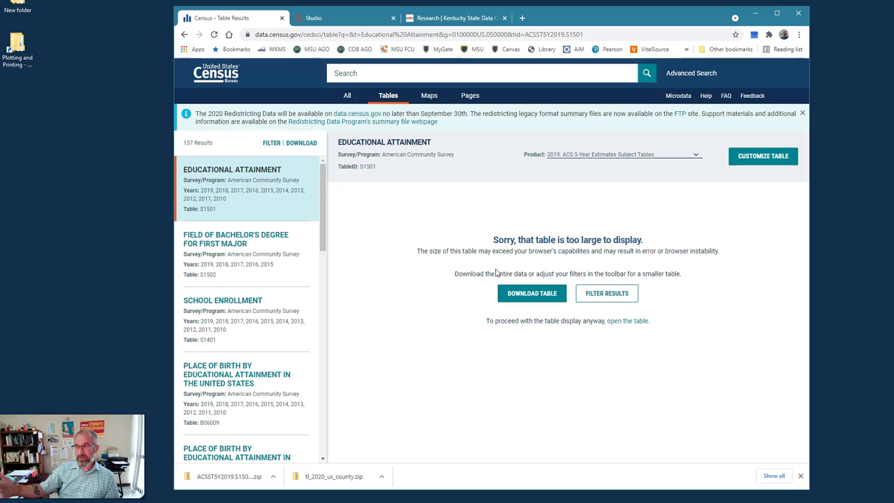
- Download the 2019 ACS 5-Year CSVs from the S1501 Download Table options
left_click(532, 293)
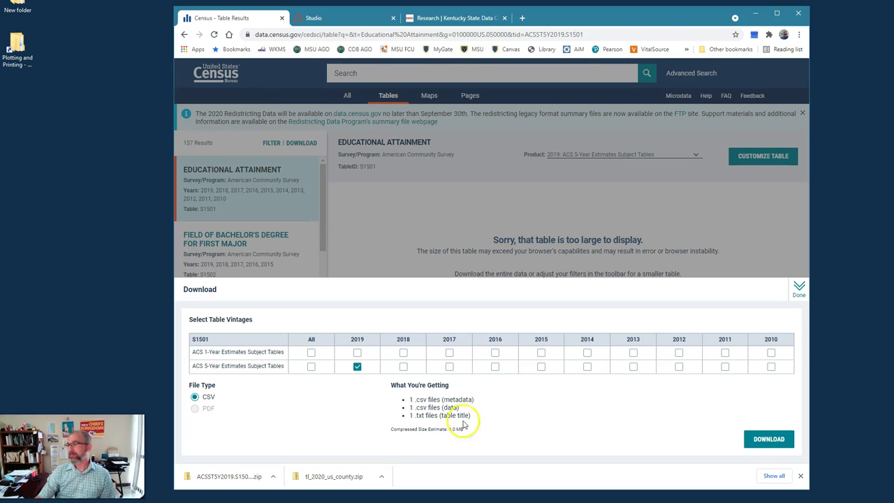
left_click(769, 438)
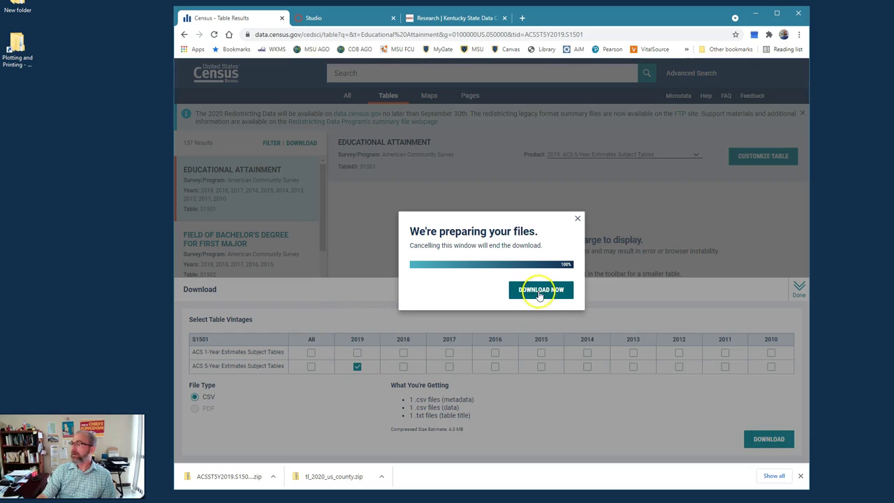
left_click(551, 294)
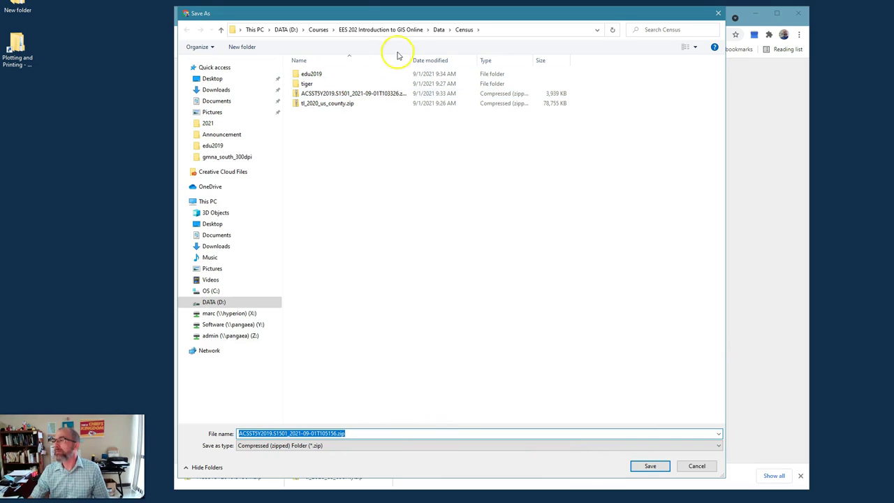
- Save the S1501 zip to the Census course data folder and use Show in folder
left_click_drag(410, 60, 418, 61)
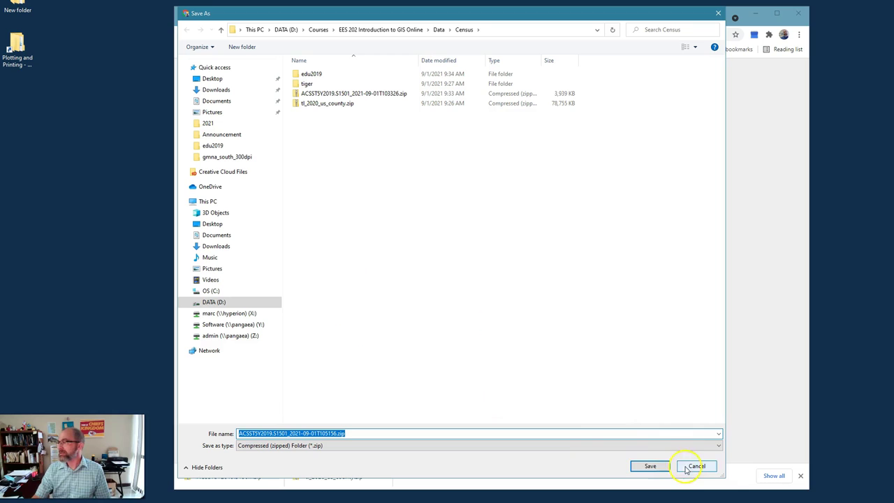
left_click(639, 466)
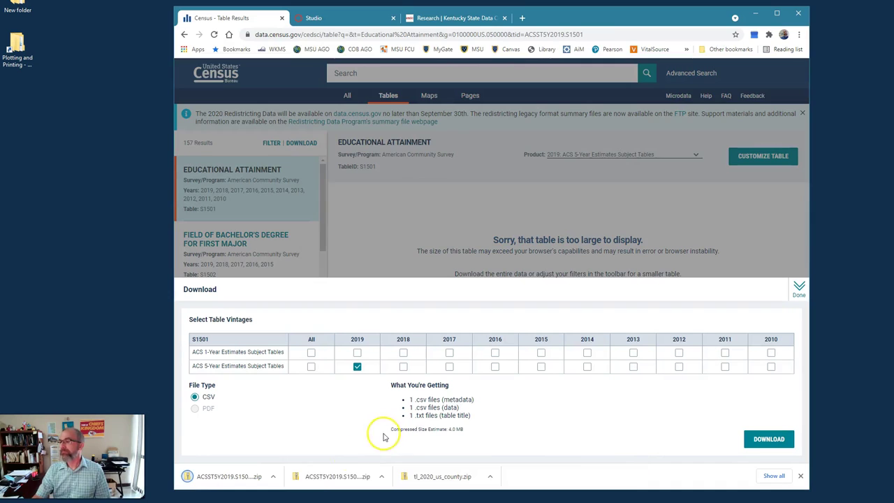
left_click(273, 476)
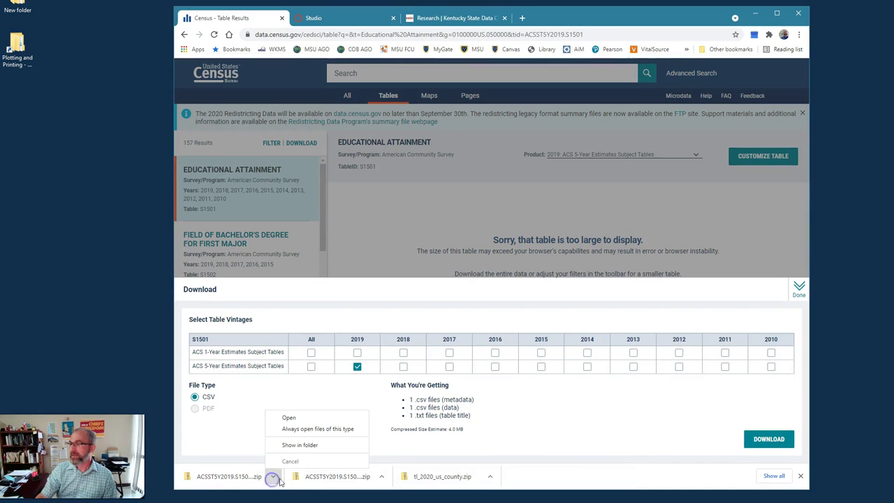
left_click(294, 447)
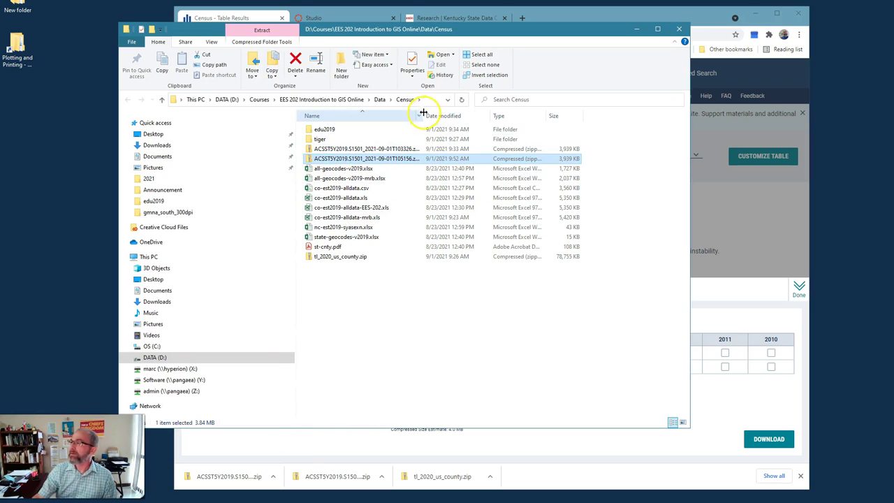
- Use Extract All to unzip the S1501 file into a new edu-attain-2019 folder
left_click_drag(424, 116, 468, 116)
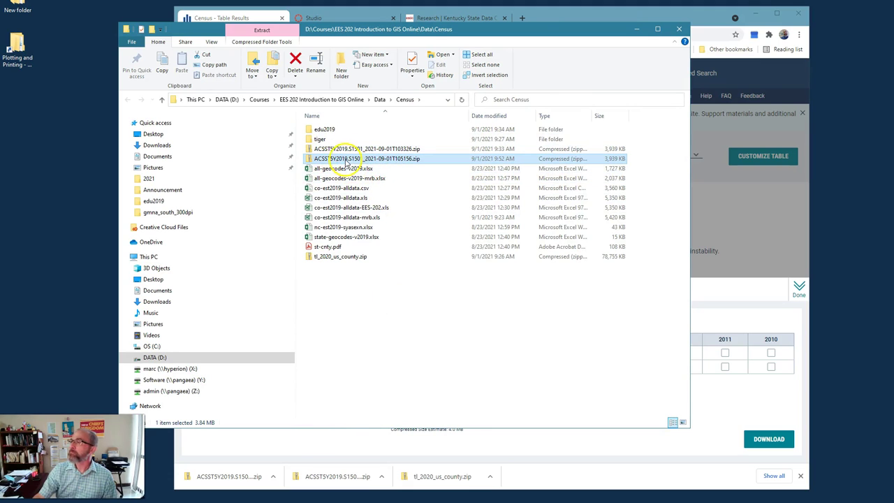
right_click(338, 158)
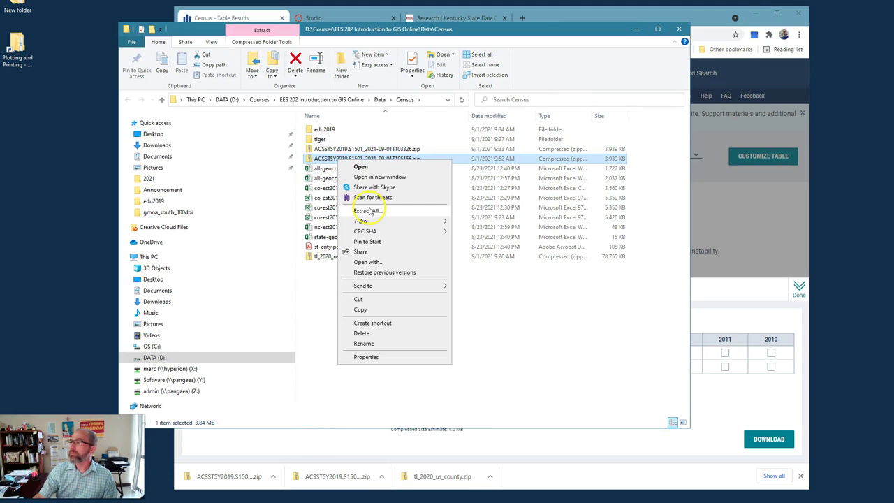
left_click(366, 210)
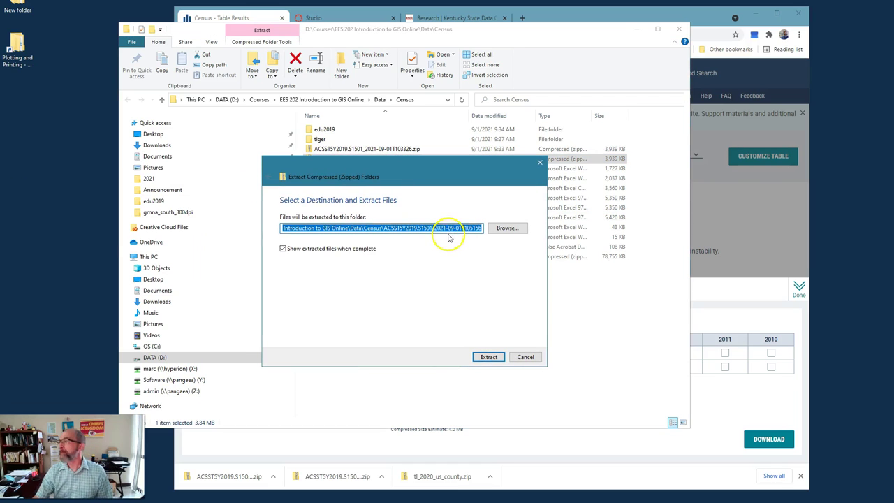
left_click(443, 228)
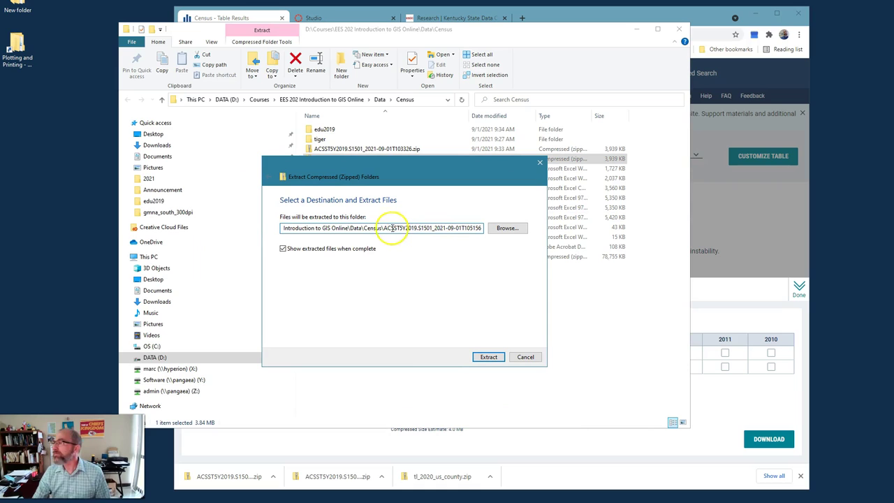
left_click_drag(384, 228, 523, 232)
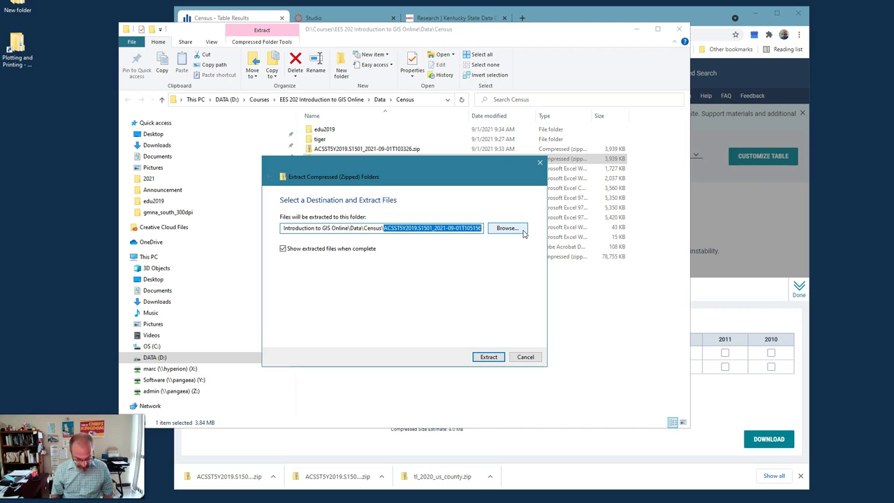
type("edu-attain-")
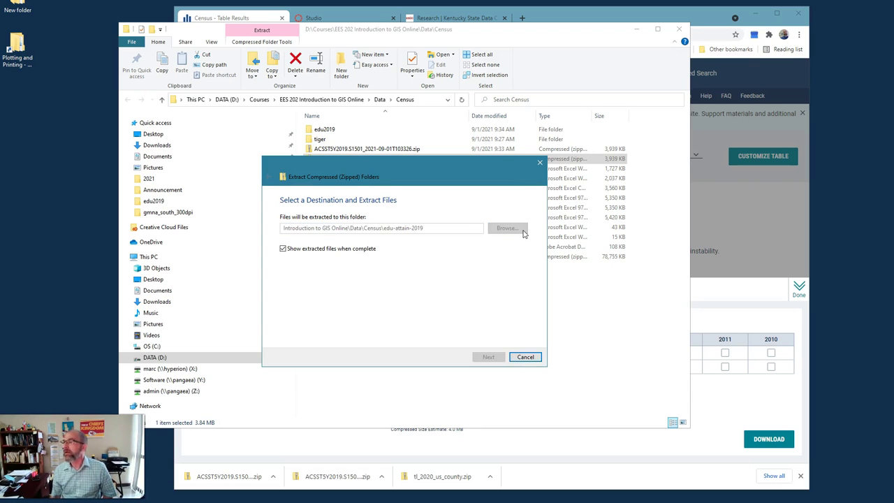
key("Return")
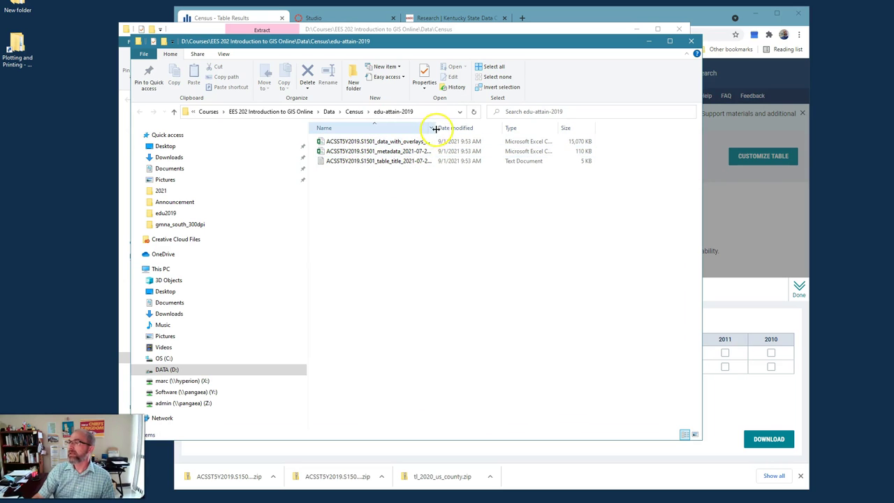
- Widen the Name column to show the full data, metadata and table-title file names
left_click_drag(435, 127, 495, 128)
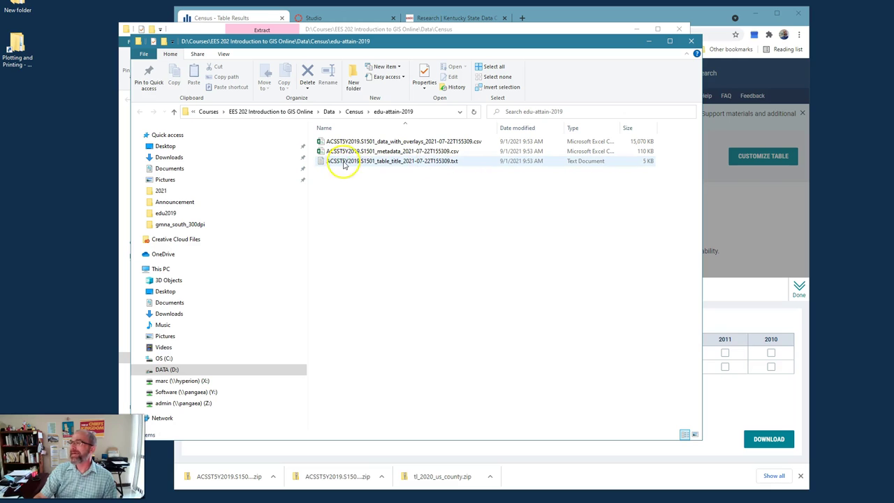
- Open the S1501 table title text file in Notepad and enlarge its window
left_click(343, 163)
right_click(343, 163)
left_click(351, 167)
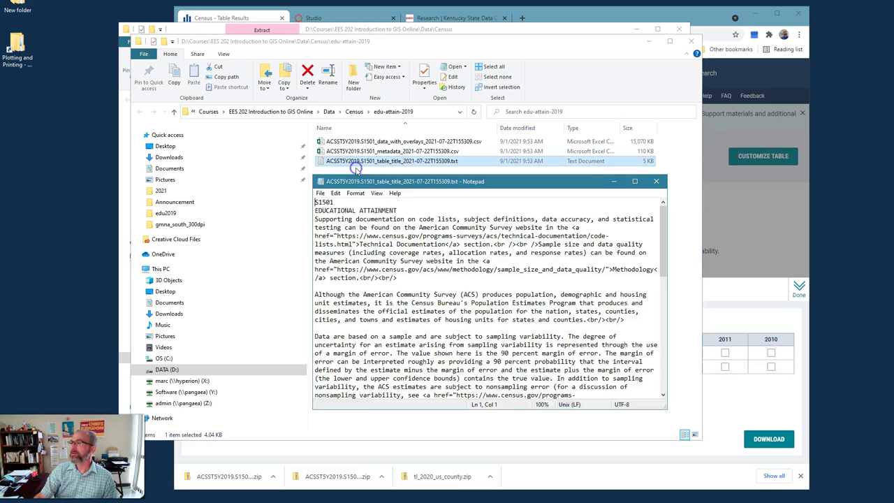
left_click_drag(360, 181, 311, 143)
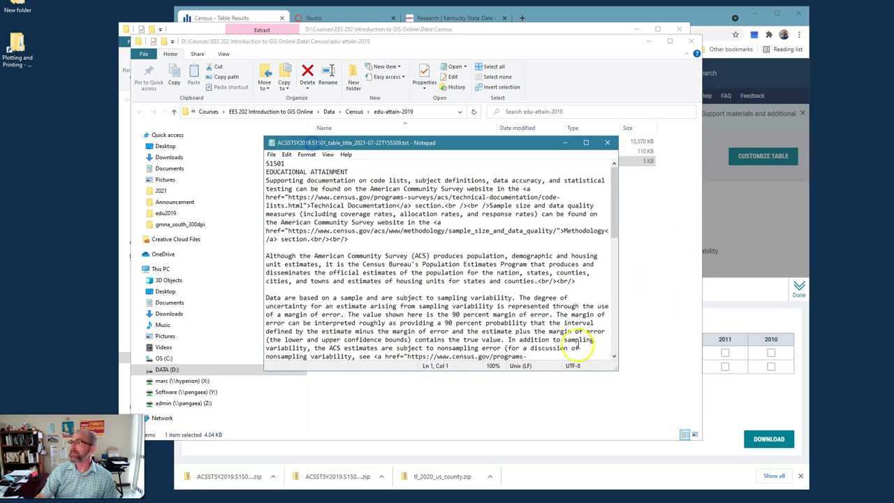
left_click_drag(617, 368, 690, 458)
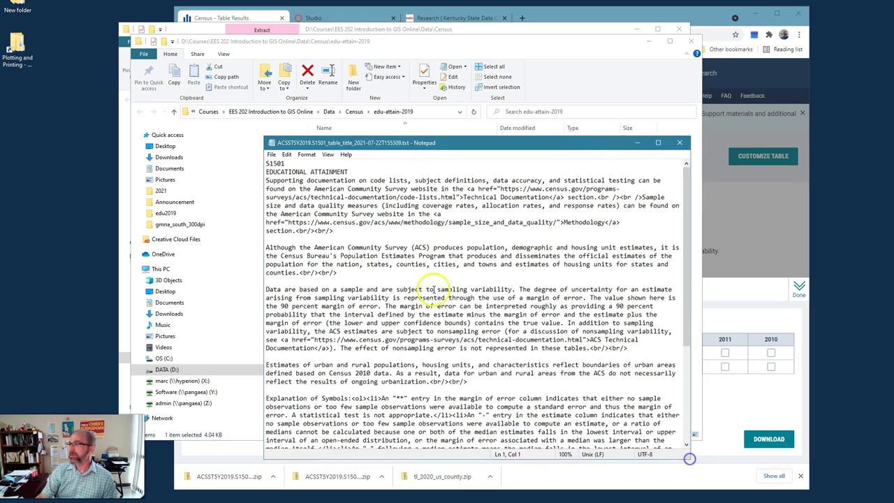
left_click_drag(412, 143, 363, 78)
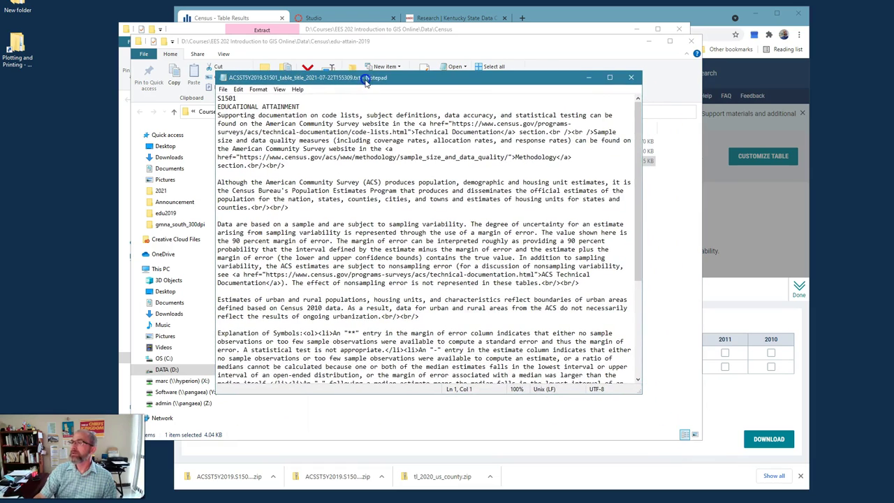
scroll(376, 159, "down", 4)
scroll(375, 159, "down", 4)
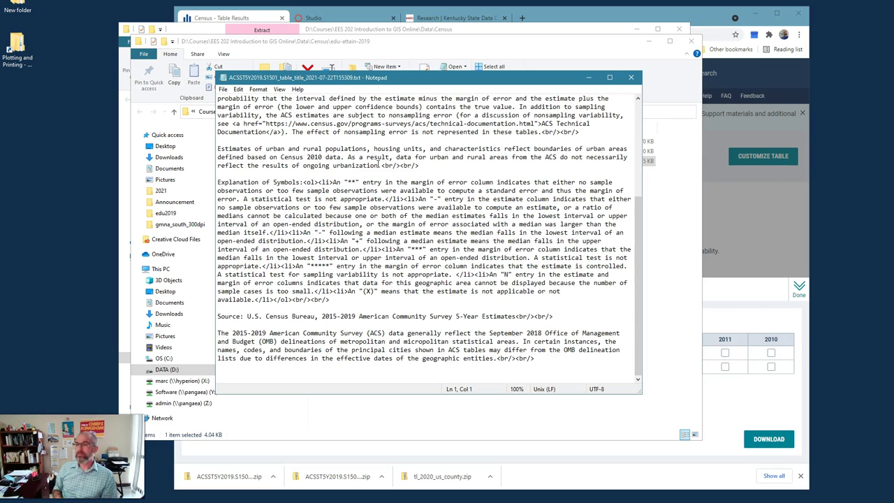
- Highlight the 2015-2019 Source citation in the notes, then close Notepad
left_click(339, 316)
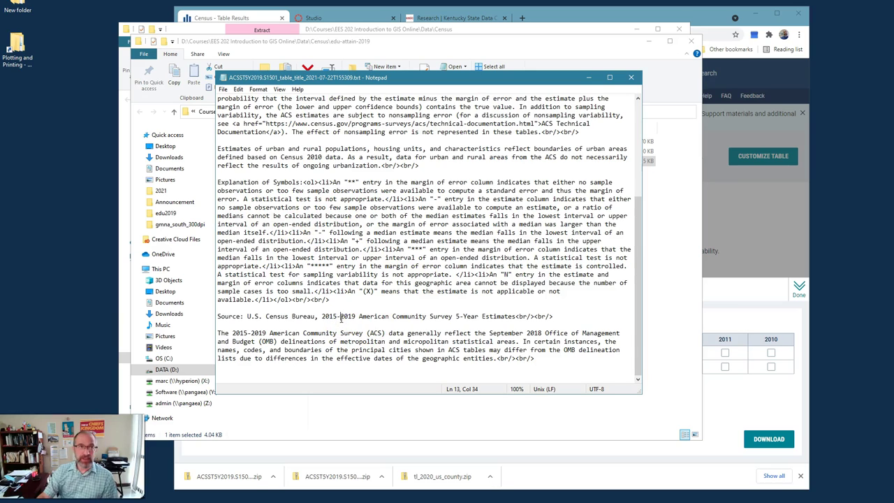
left_click(344, 319)
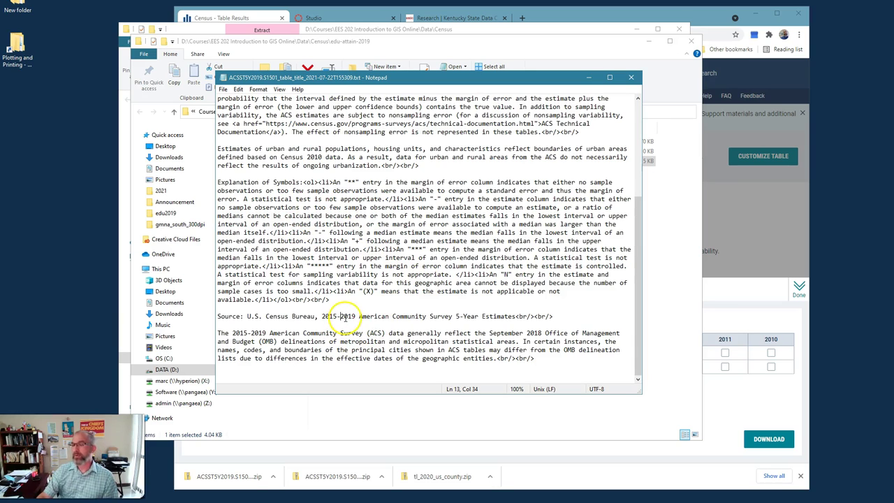
left_click_drag(234, 316, 567, 318)
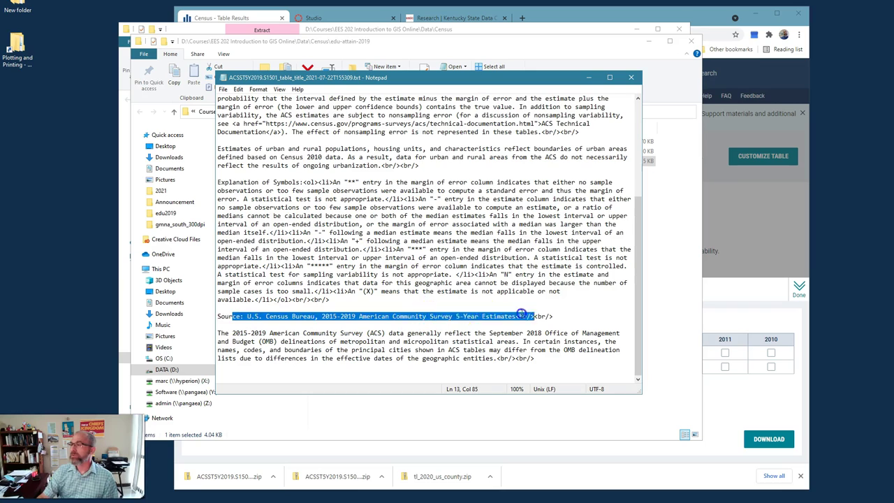
left_click(460, 261)
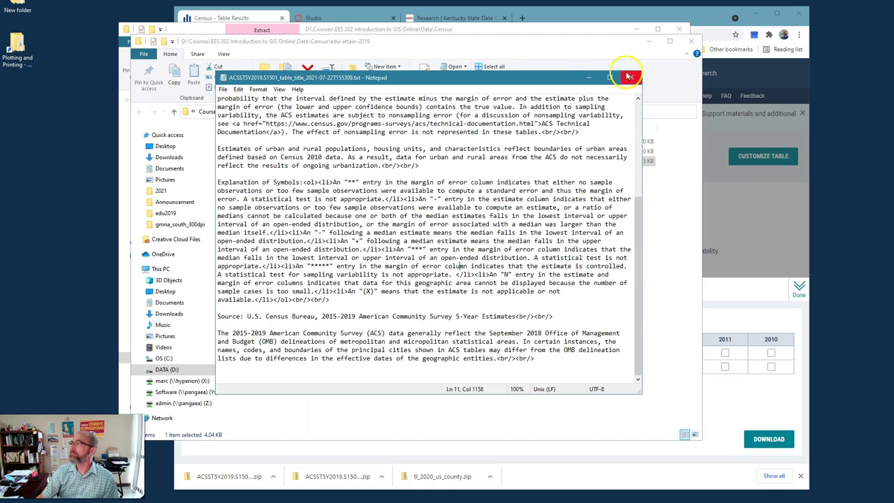
left_click(631, 77)
- Open the S1501 metadata CSV in Excel from the extracted folder
left_click(408, 230)
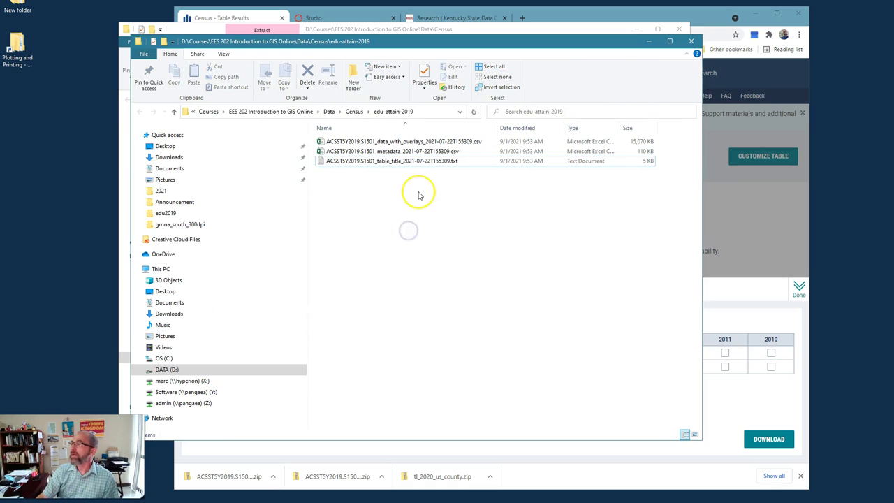
left_click(394, 152)
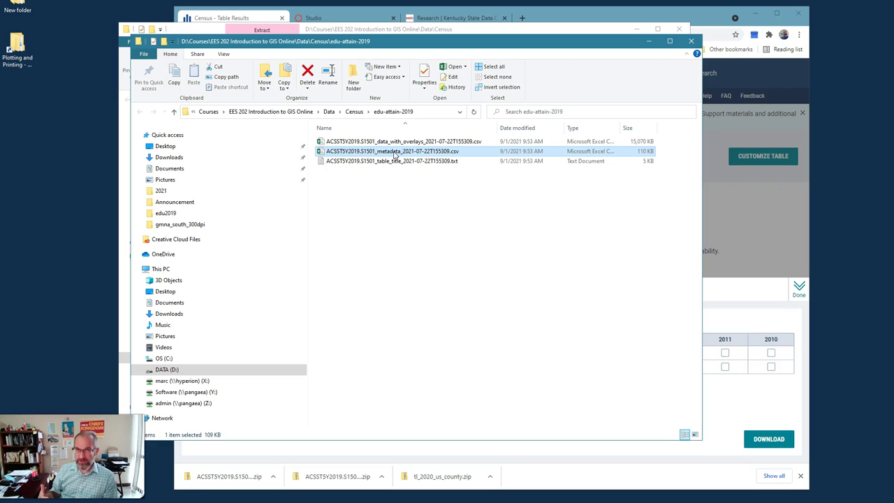
right_click(393, 153)
left_click(409, 156)
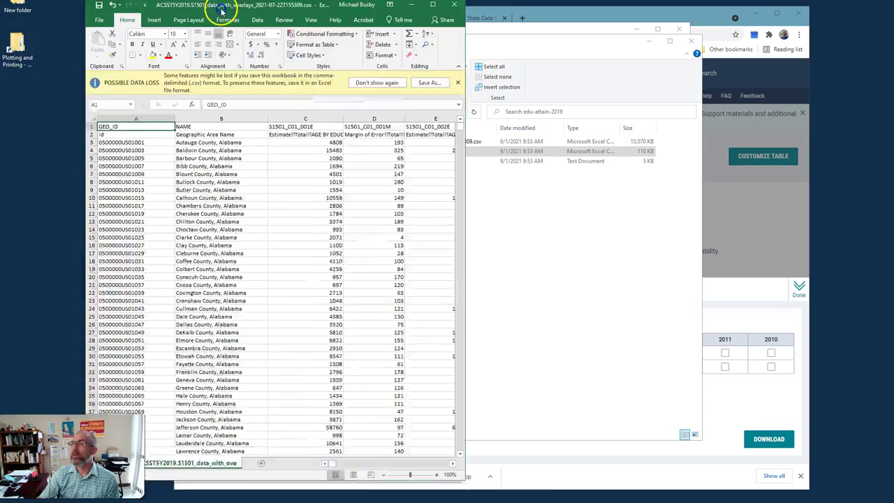
- Maximize the county data sheet, minimize the folder windows, and cycle between Excel and the browser
left_click_drag(301, 13, 312, 19)
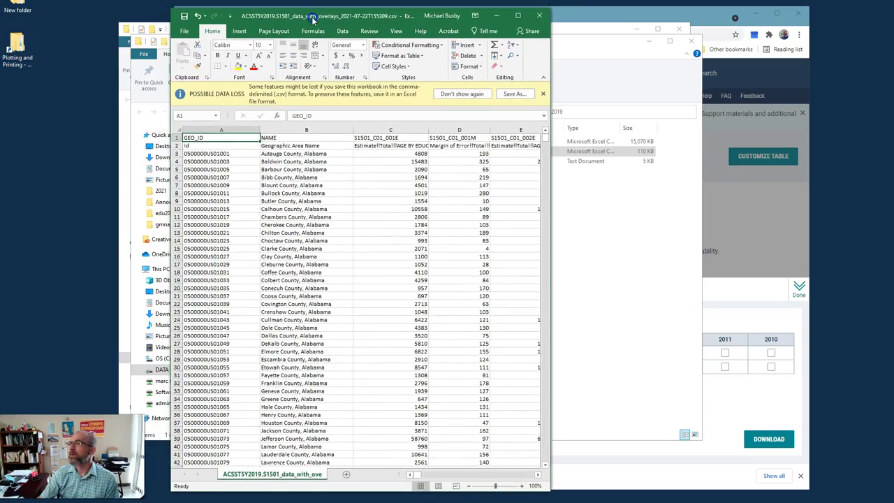
double_click(312, 18)
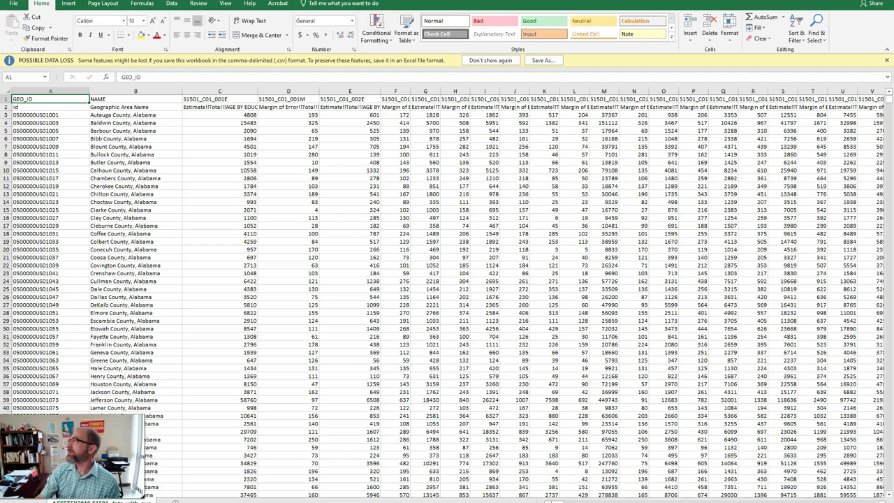
left_click(827, 4)
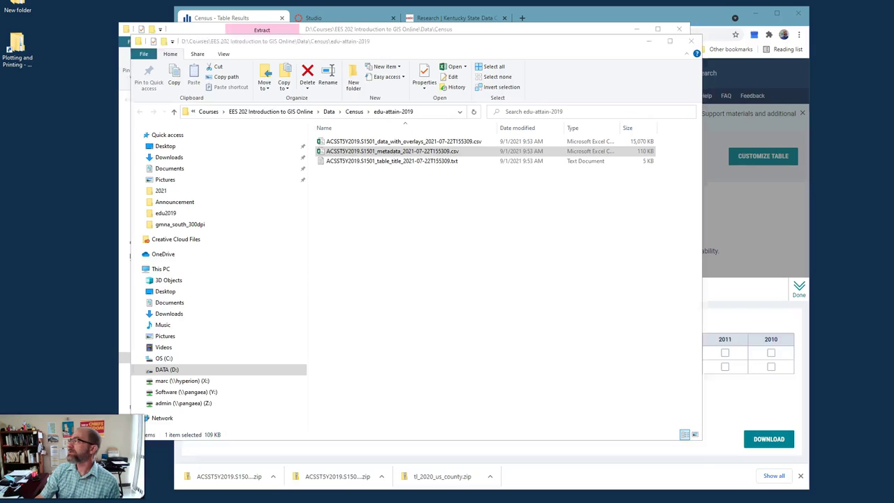
left_click(657, 43)
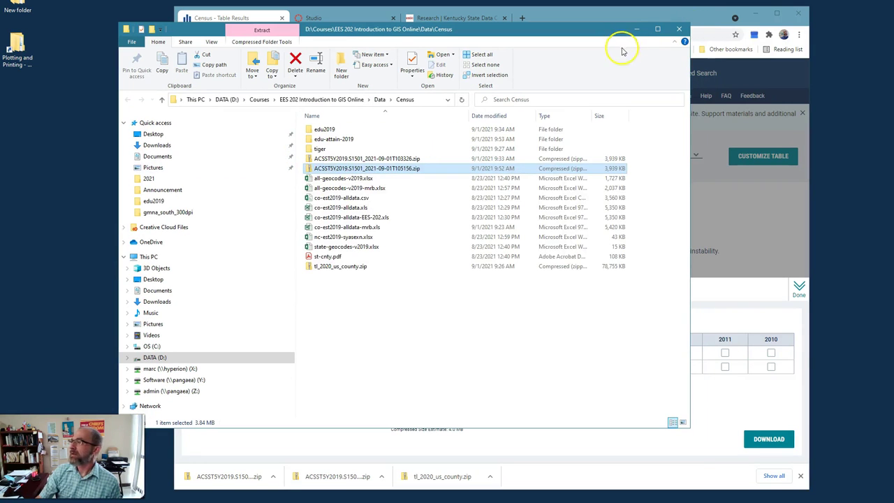
left_click(636, 29)
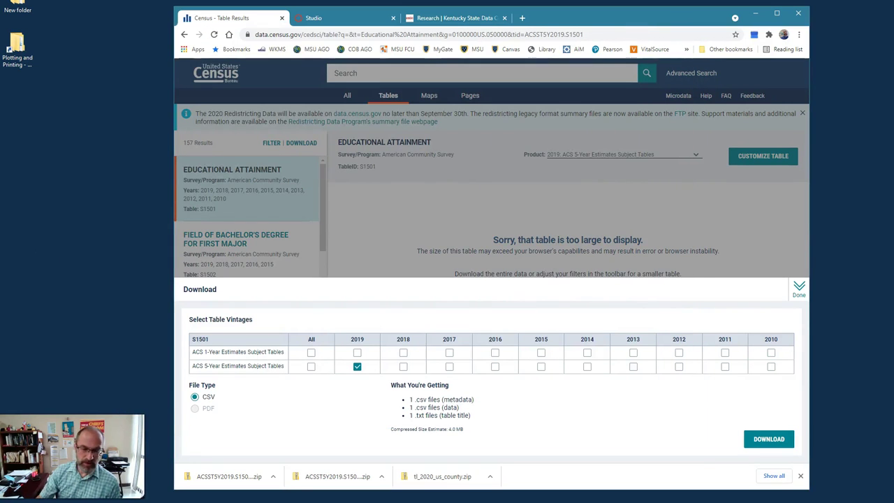
key("alt+Tab")
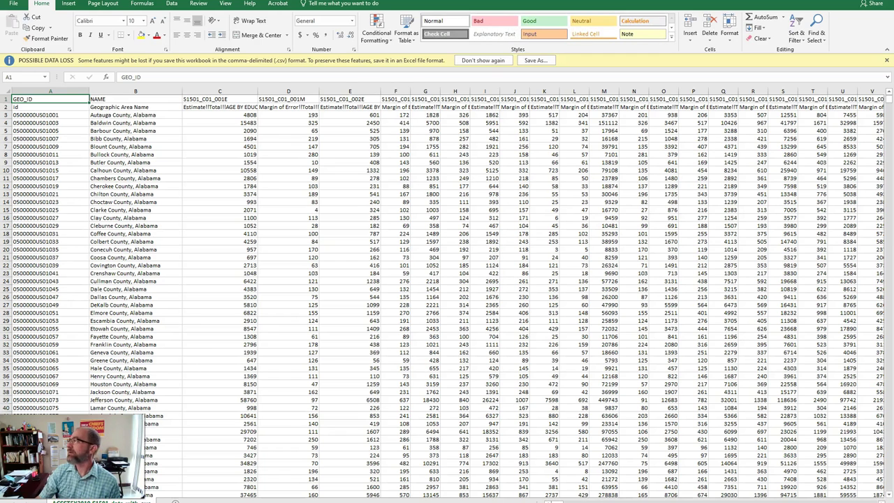
key("alt+Tab")
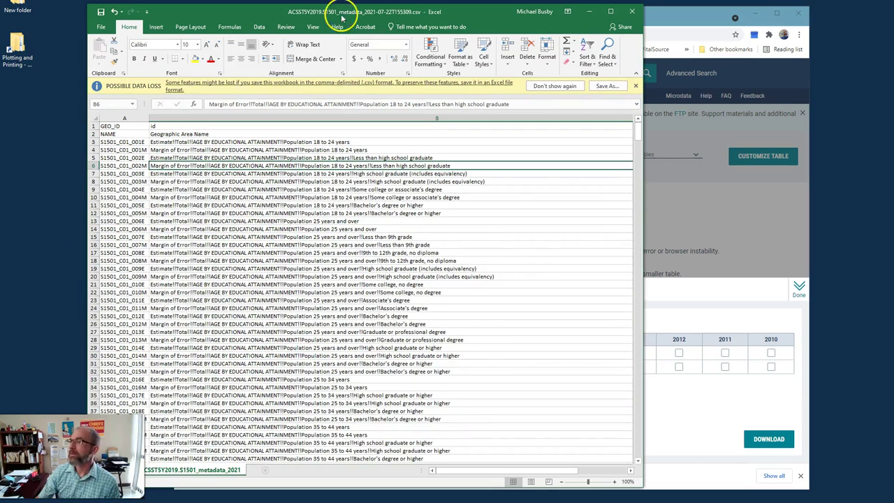
- Autofit metadata column A to show full codes like S1501_C01_001M
left_click_drag(370, 12, 436, 14)
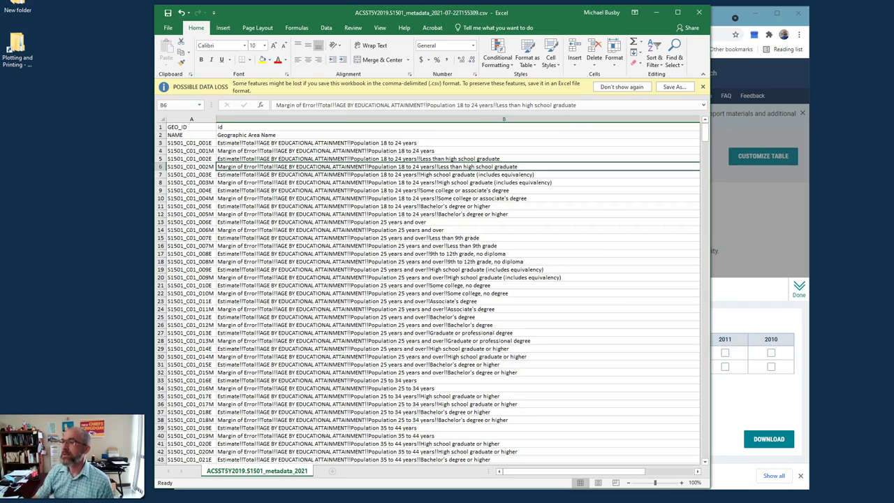
left_click(190, 119)
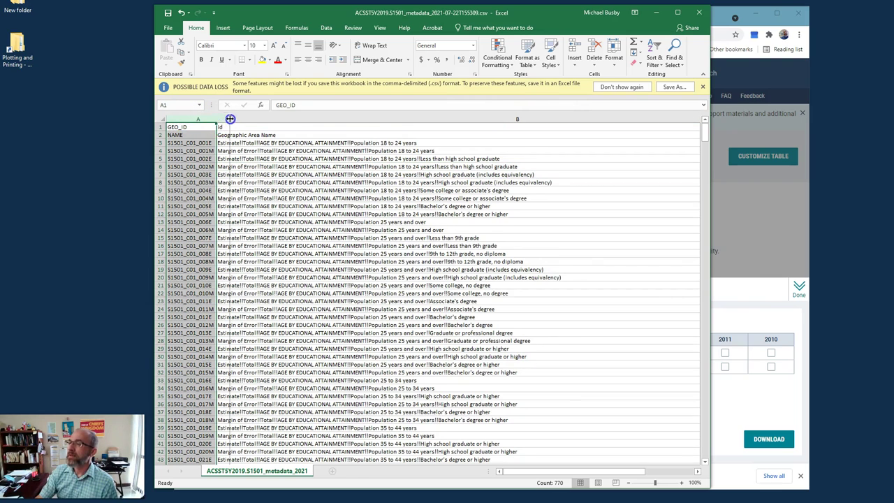
double_click(230, 118)
left_click(204, 151)
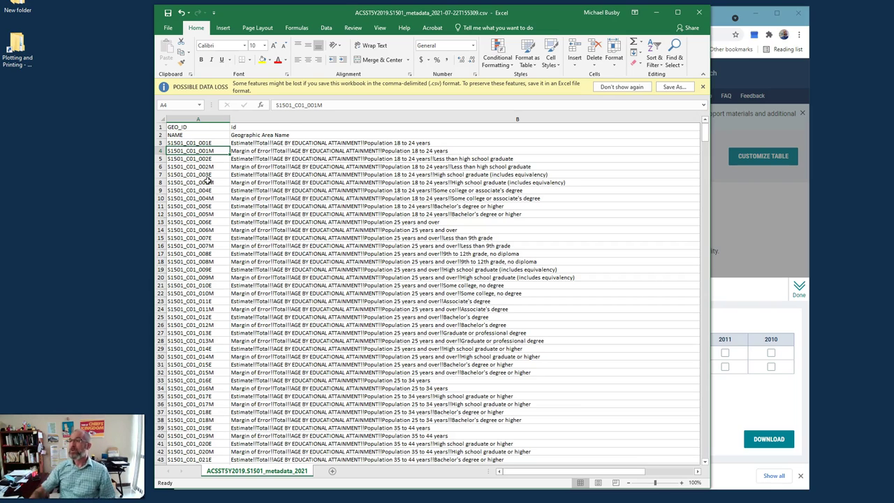
left_click(199, 142)
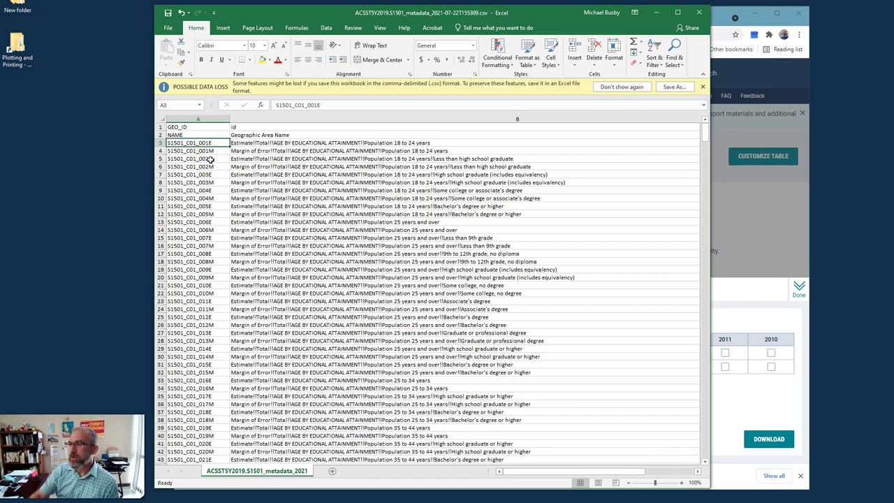
left_click(241, 144)
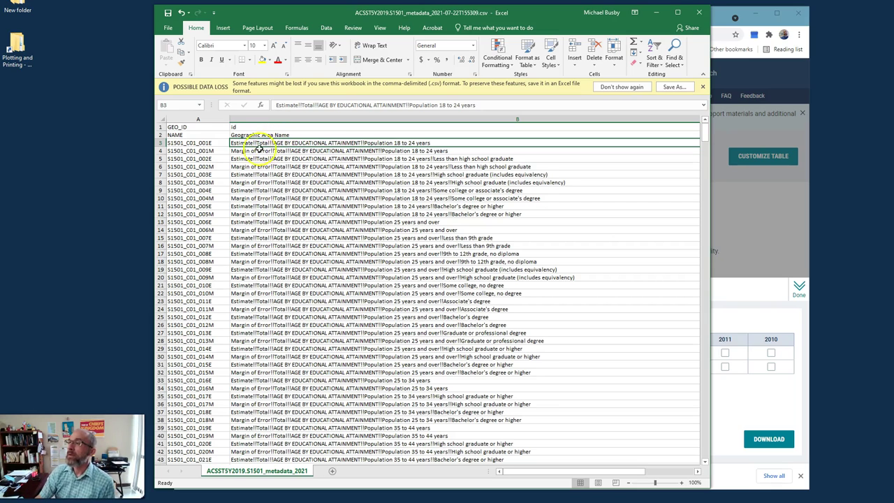
left_click(199, 150)
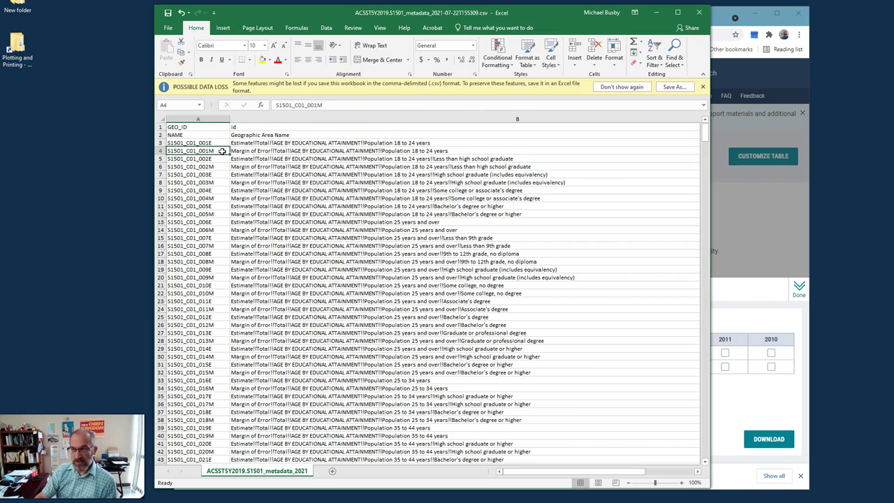
left_click(220, 160)
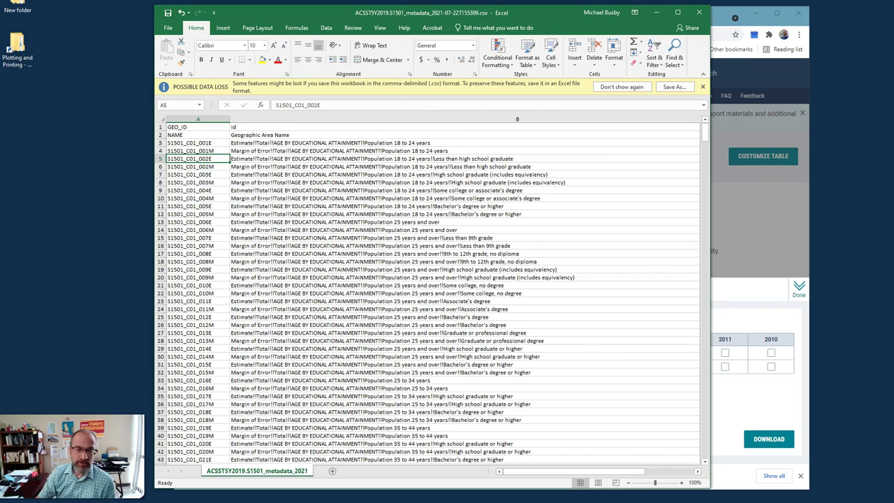
- Switch to the county data workbook, restore its window and widen it both ways
key("alt+Tab")
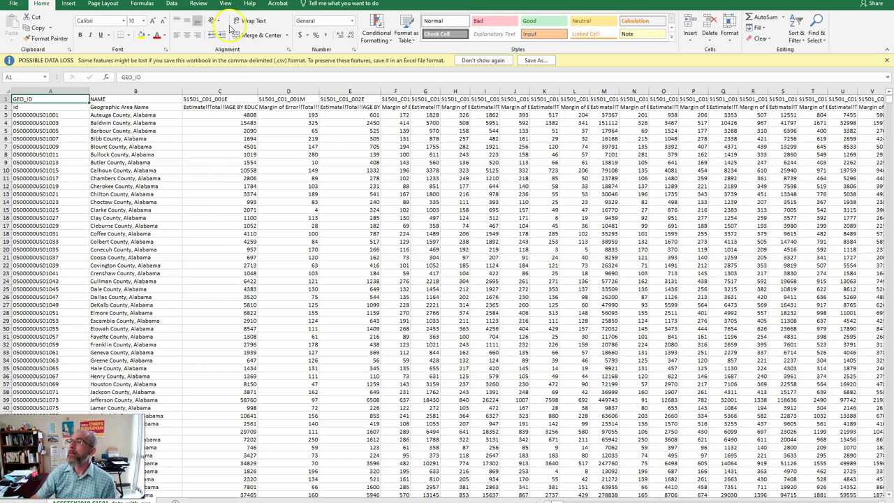
double_click(227, 12)
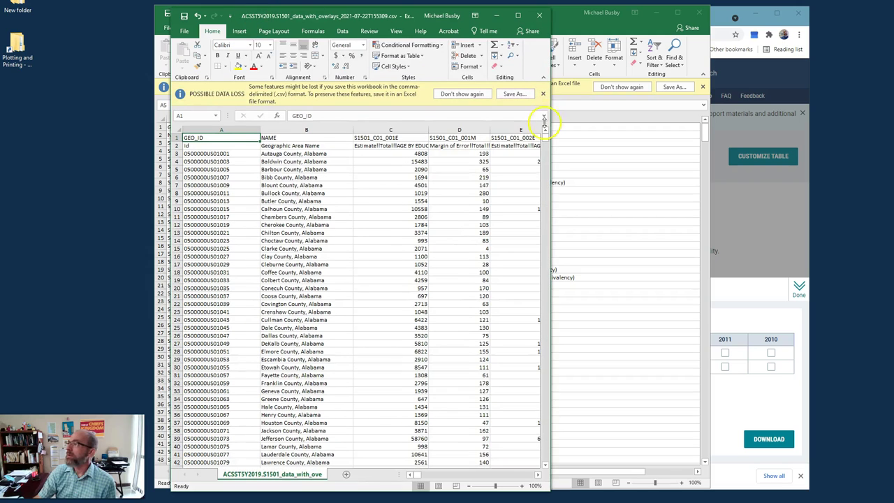
left_click_drag(550, 113, 732, 113)
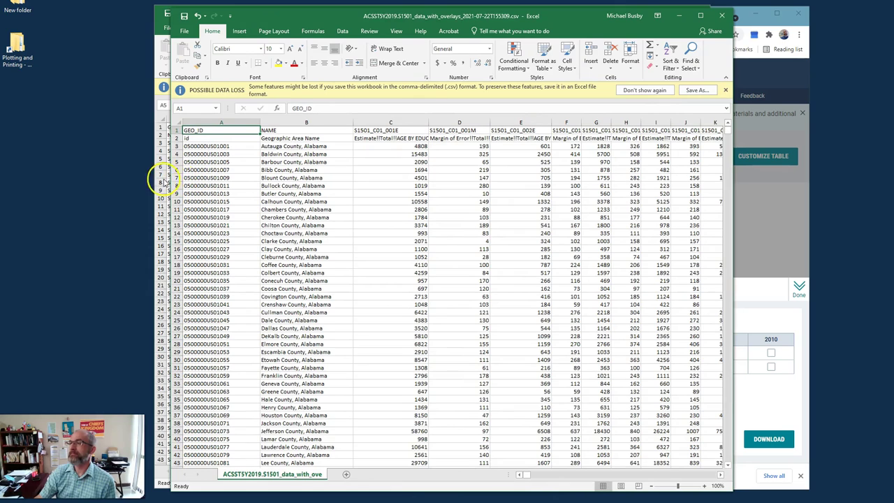
left_click_drag(141, 174, 99, 174)
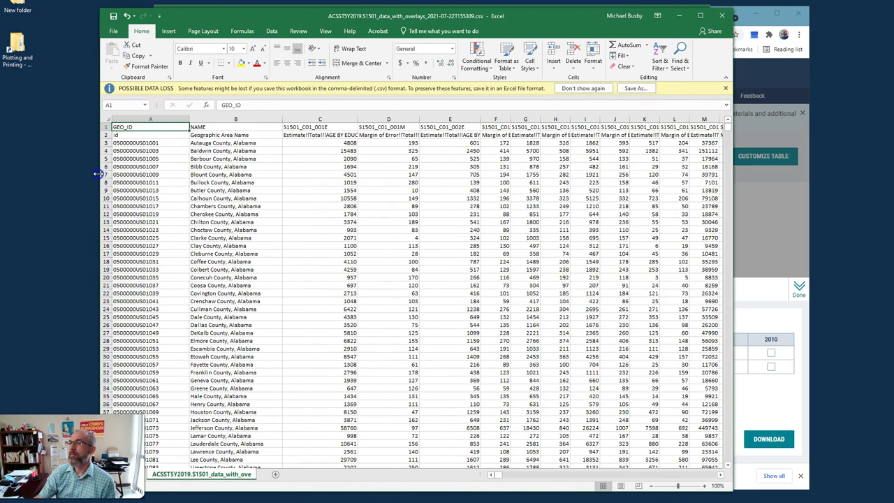
- Select Cherokee County's first estimate and Autauga County's GEO_ID
left_click(317, 214)
left_click(149, 143)
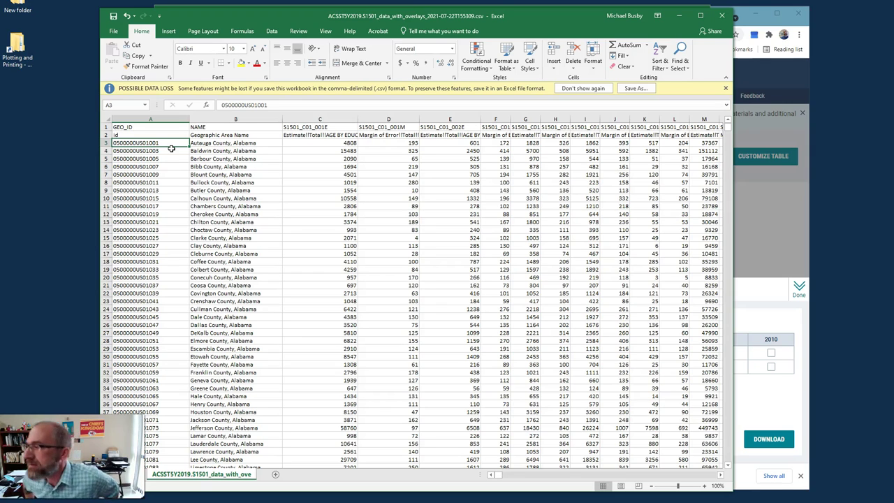
left_click(151, 144)
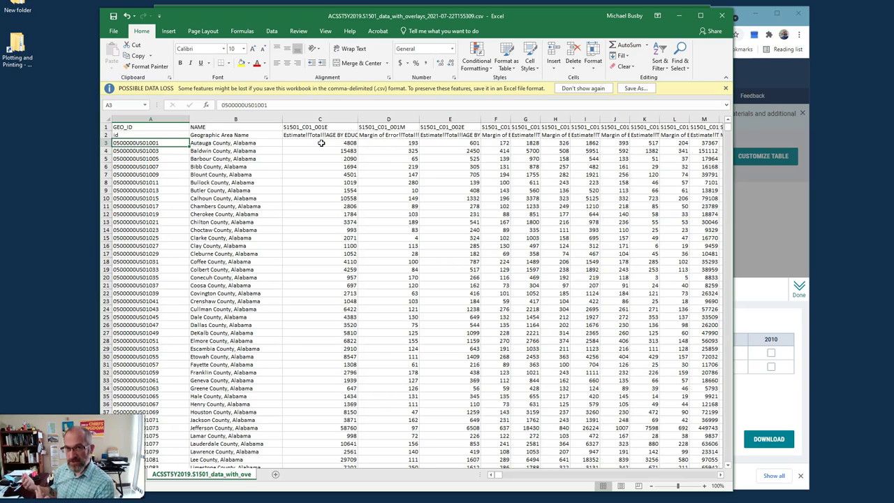
left_click(382, 143)
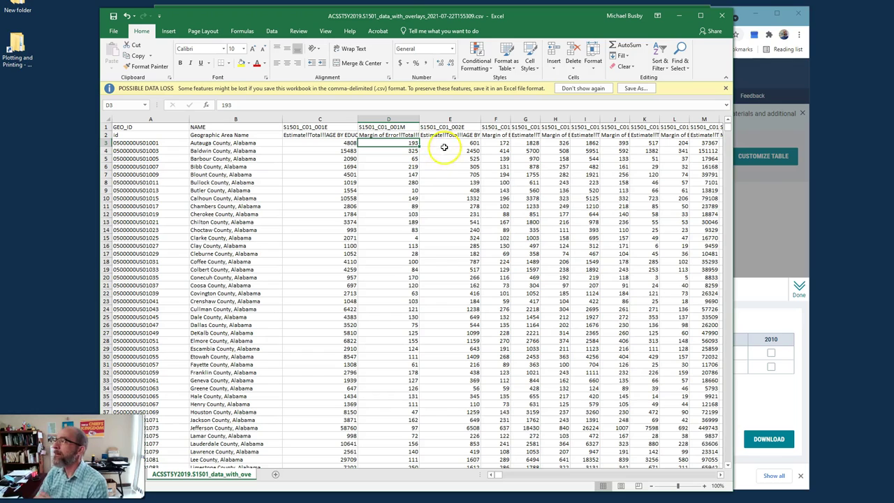
left_click(443, 143)
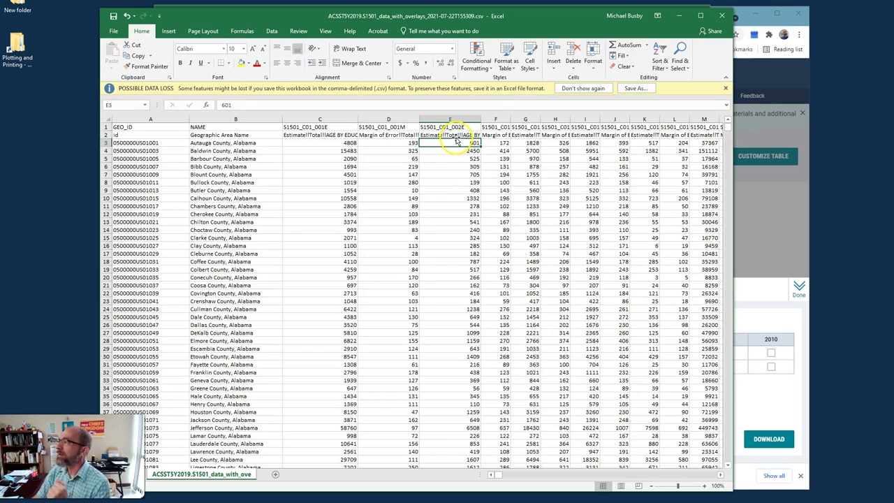
left_click(454, 135)
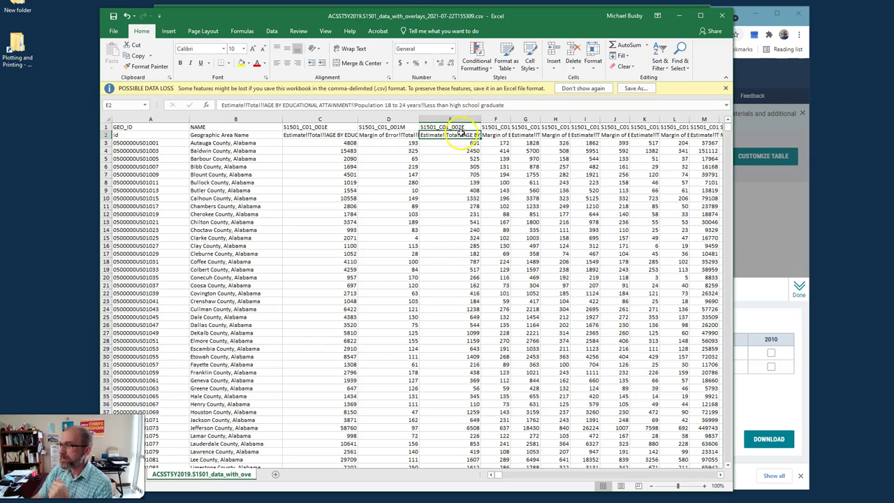
left_click(454, 143)
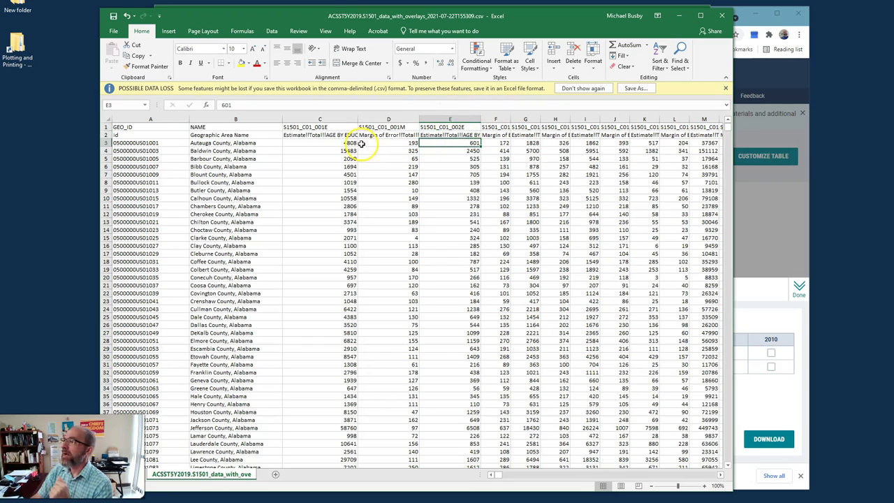